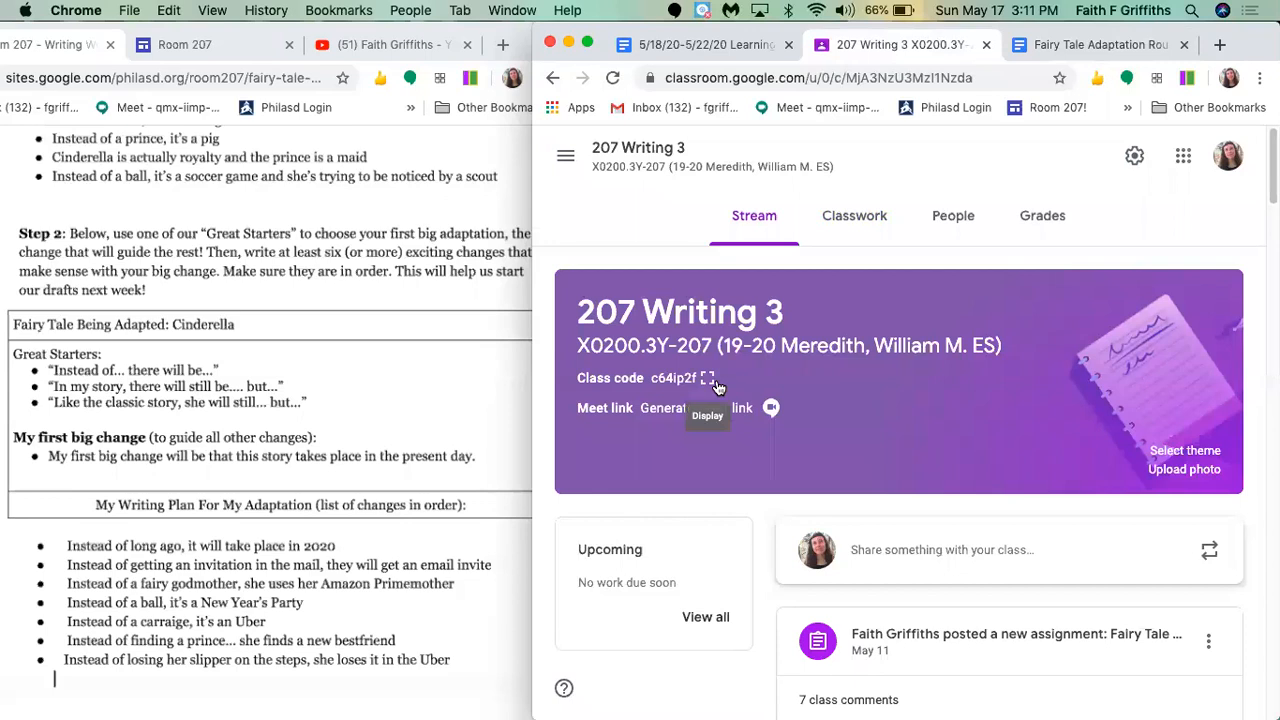
left_click(352, 379)
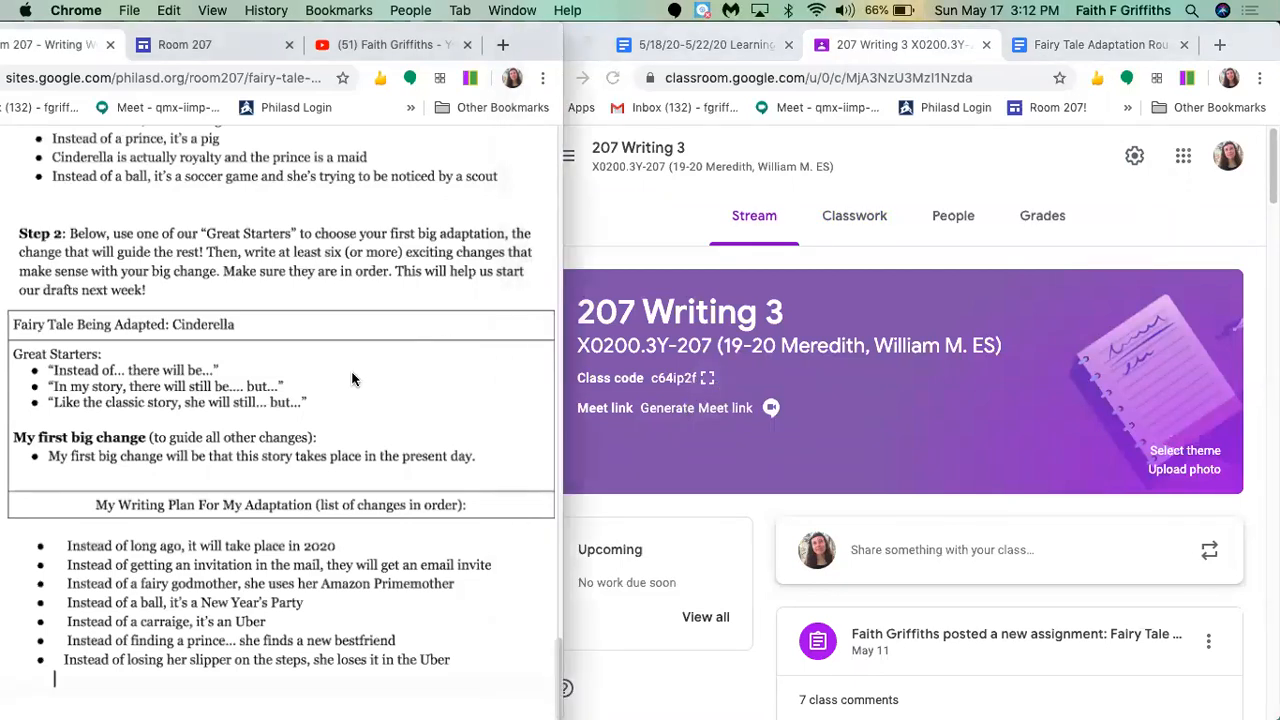
left_click(812, 388)
left_click(403, 404)
left_click(796, 422)
left_click(441, 432)
left_click(764, 441)
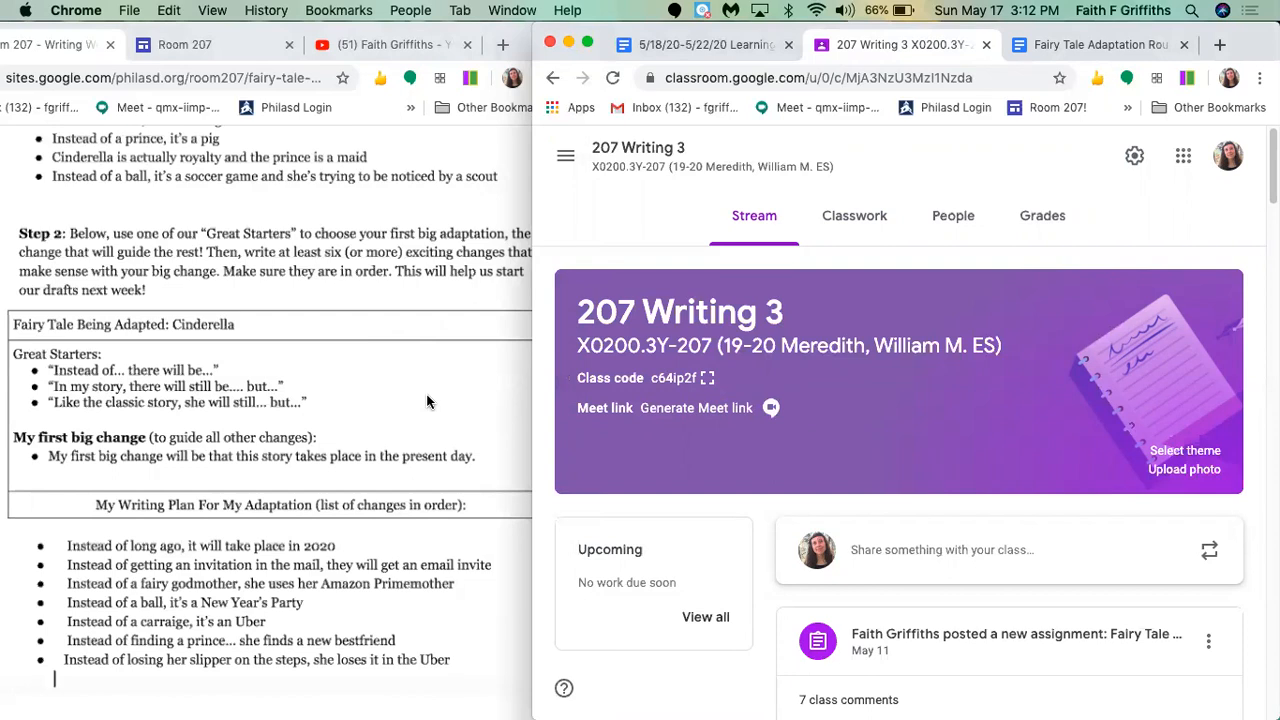
left_click(322, 490)
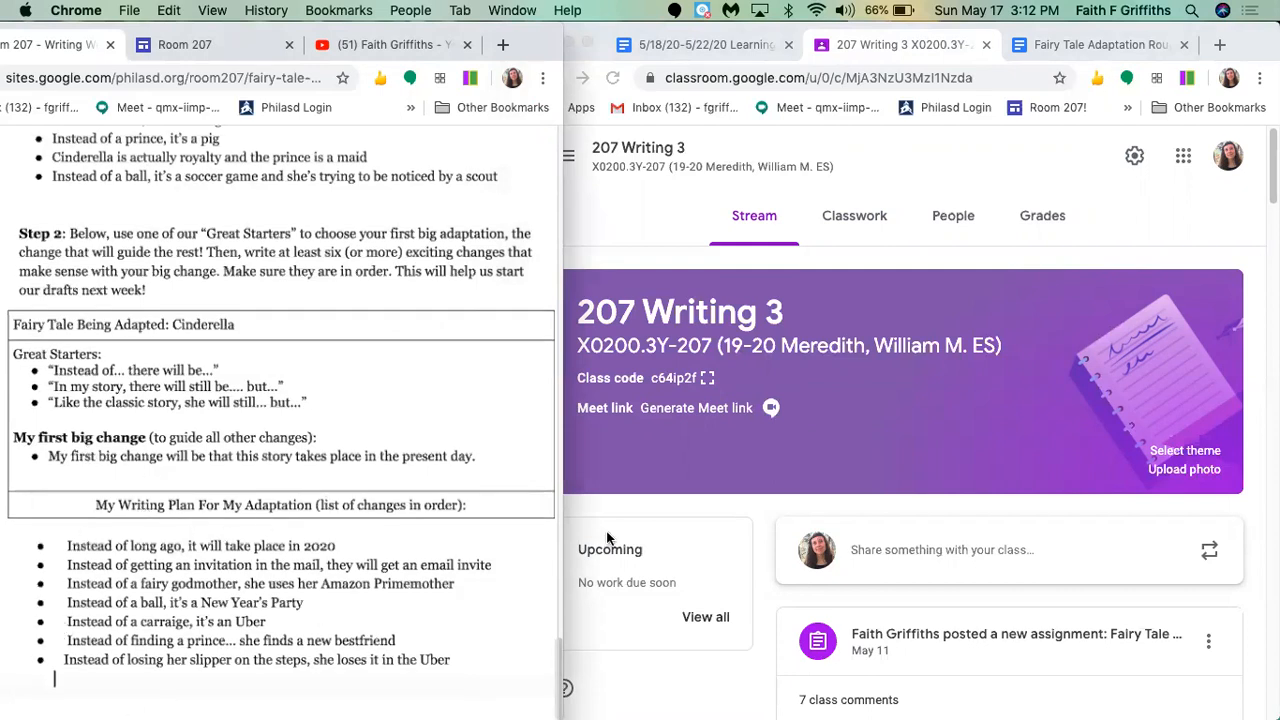
left_click(977, 431)
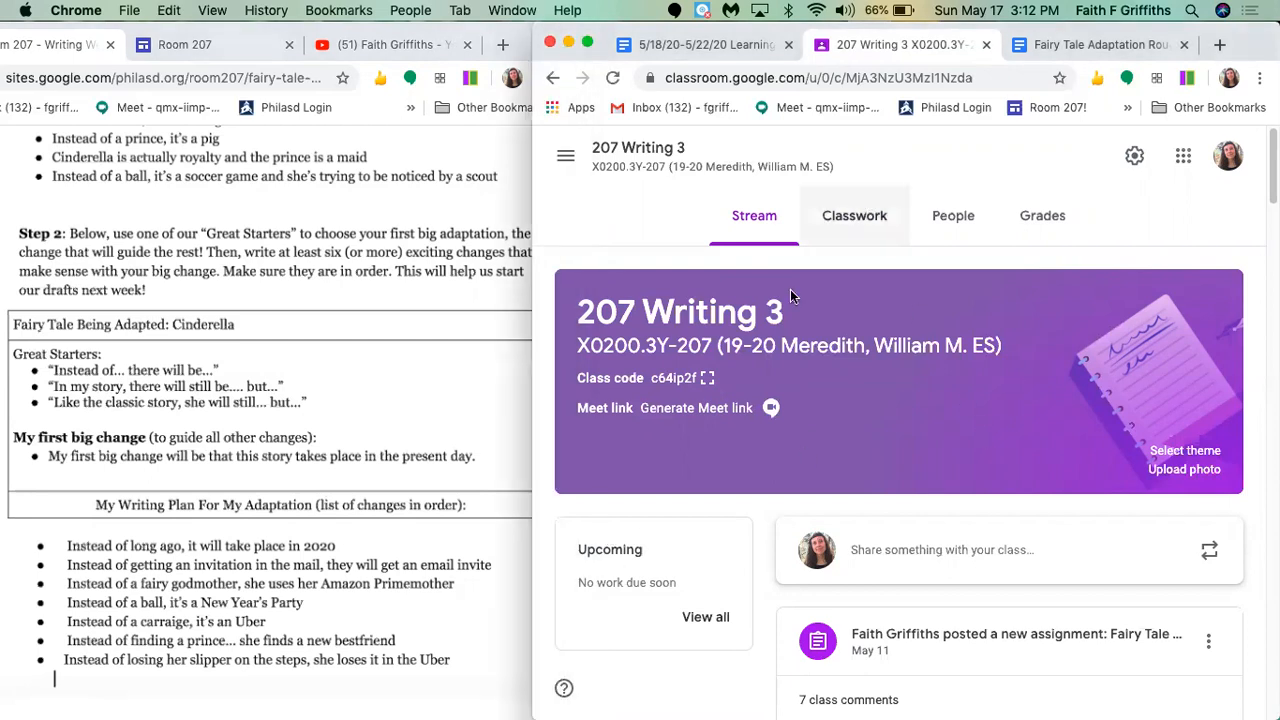
Step: Open the Google Doc attached to the Fairy Tale Adaptation Rough Draft assignment in the 207 Writing 3 classwork
left_click(849, 242)
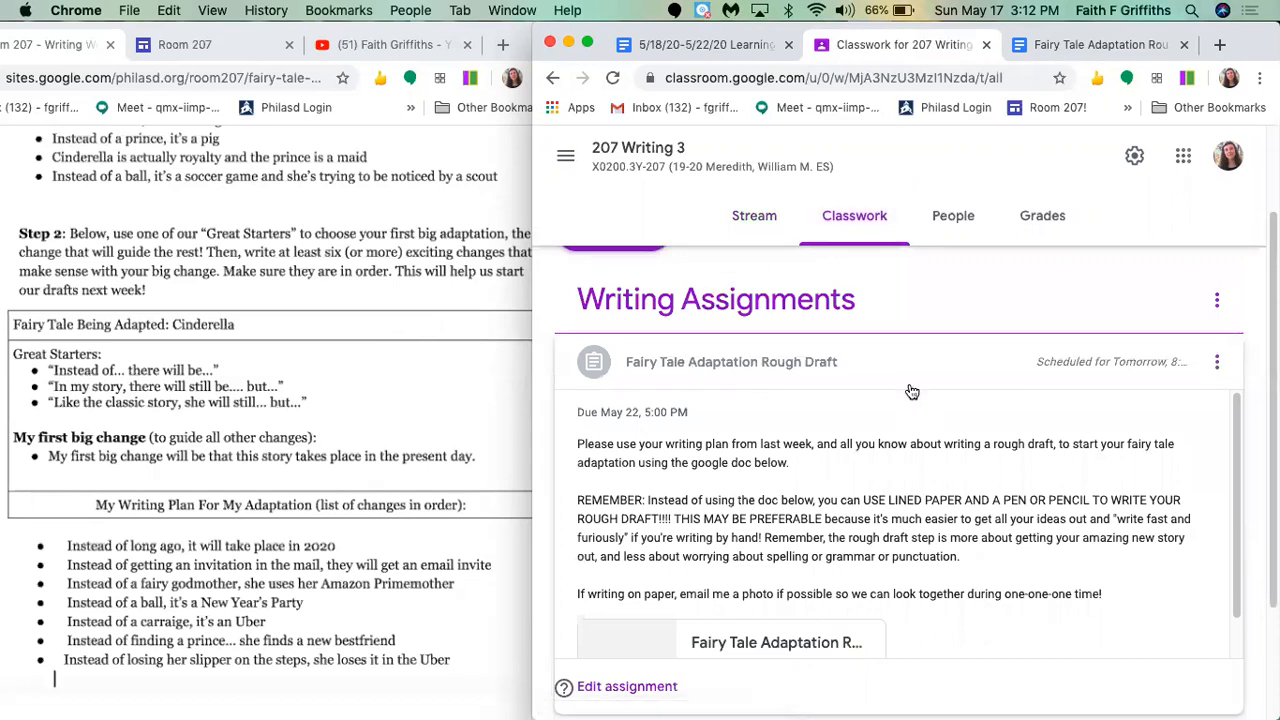
scroll(910, 390, "down", 3)
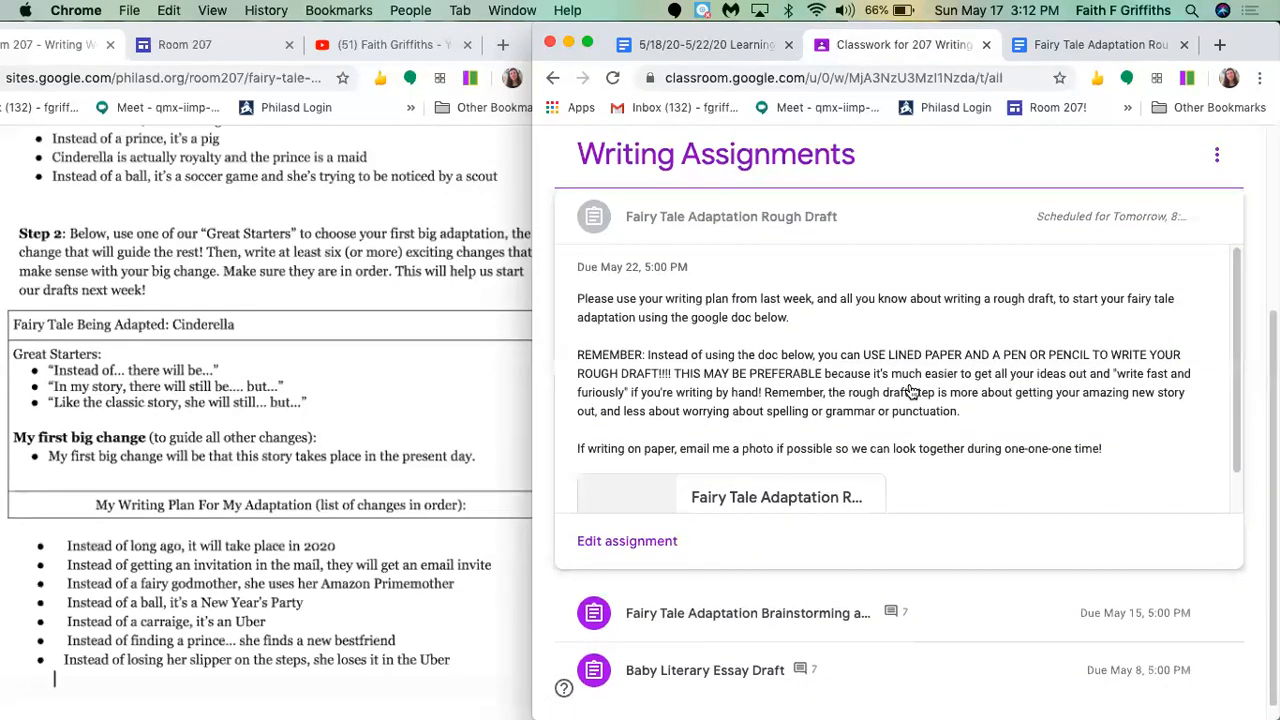
scroll(911, 392, "down", 1)
scroll(911, 392, "up", 1)
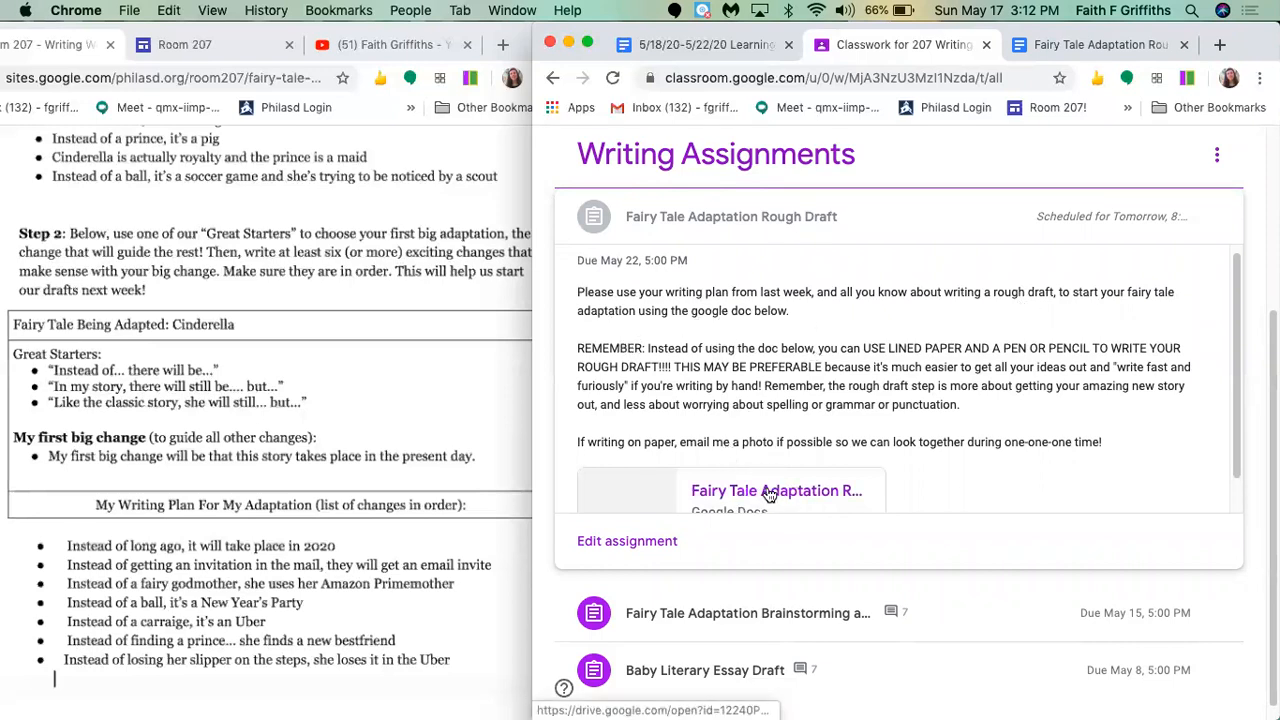
scroll(768, 496, "down", 1)
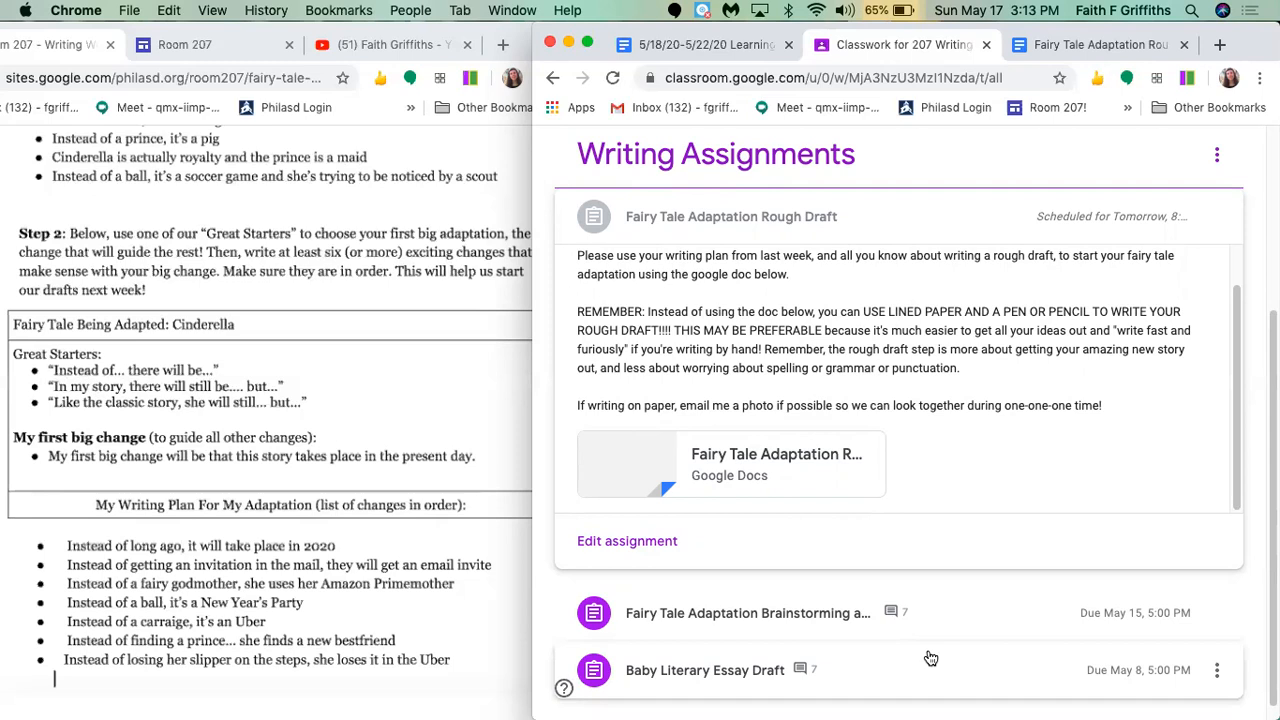
left_click(816, 456)
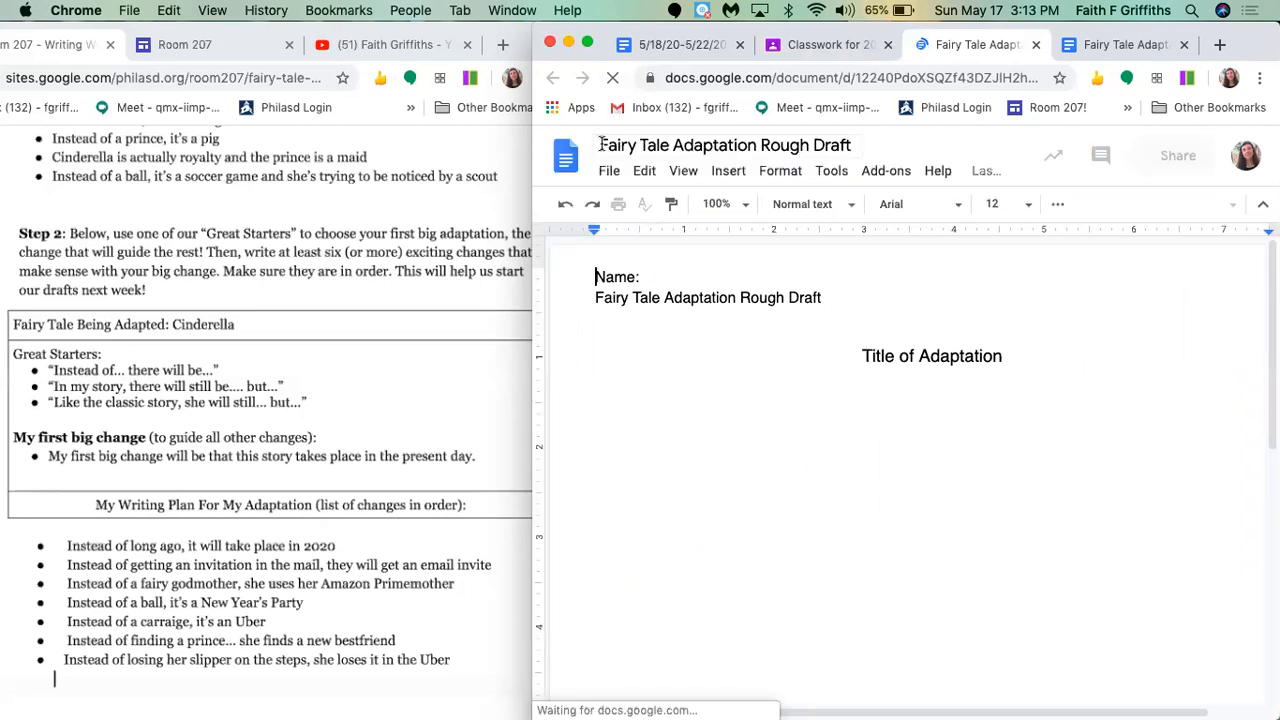
Step: Fill in the teacher's name on the Name line of the rough draft
left_click(602, 145)
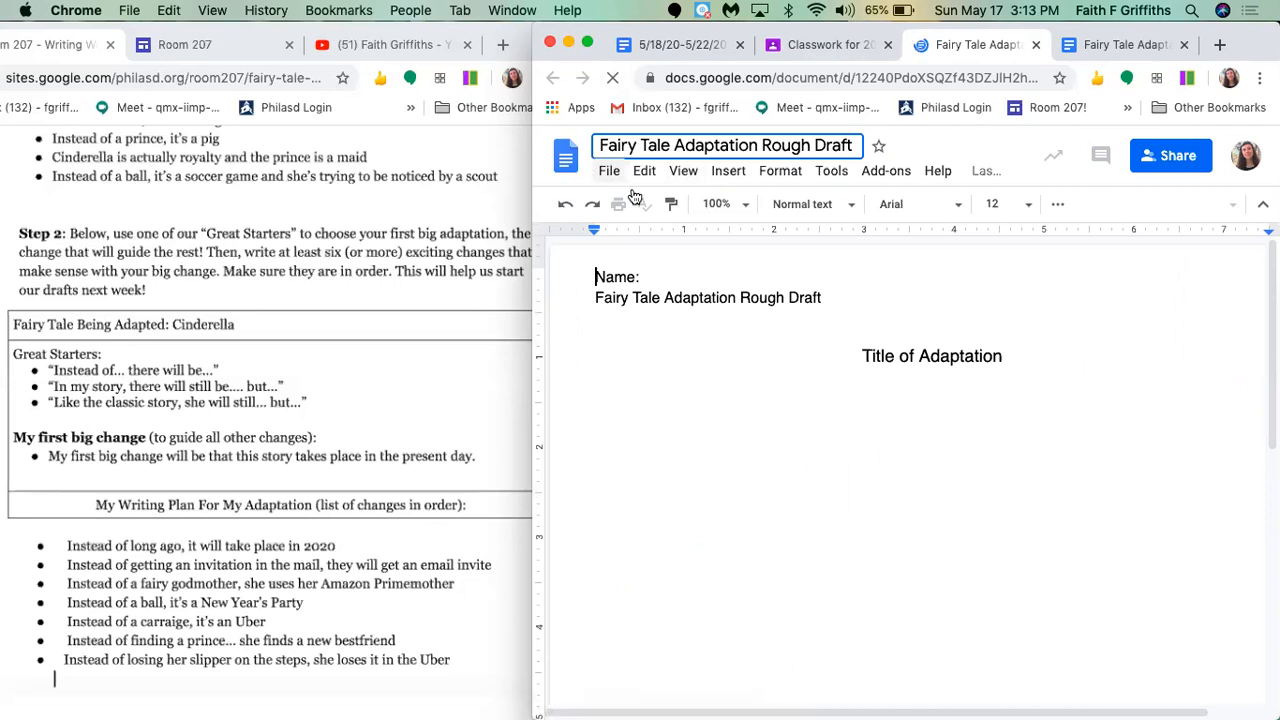
left_click(719, 280)
key("Tab")
type("Ms. G")
left_click(921, 358)
left_click_drag(1009, 354, 851, 355)
Step: Close the other Fairy Tale Adaptation document tab and place the cursor on the body line under the title
left_click(1048, 355)
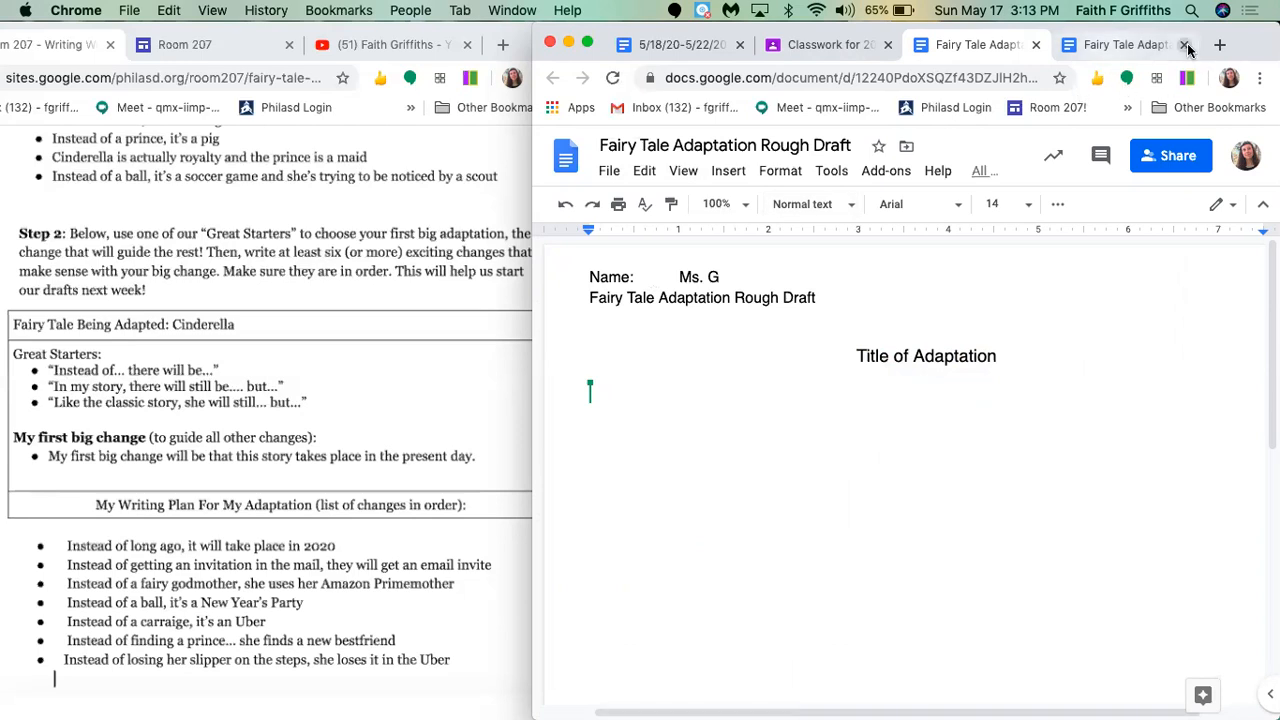
left_click(1184, 45)
left_click(594, 396)
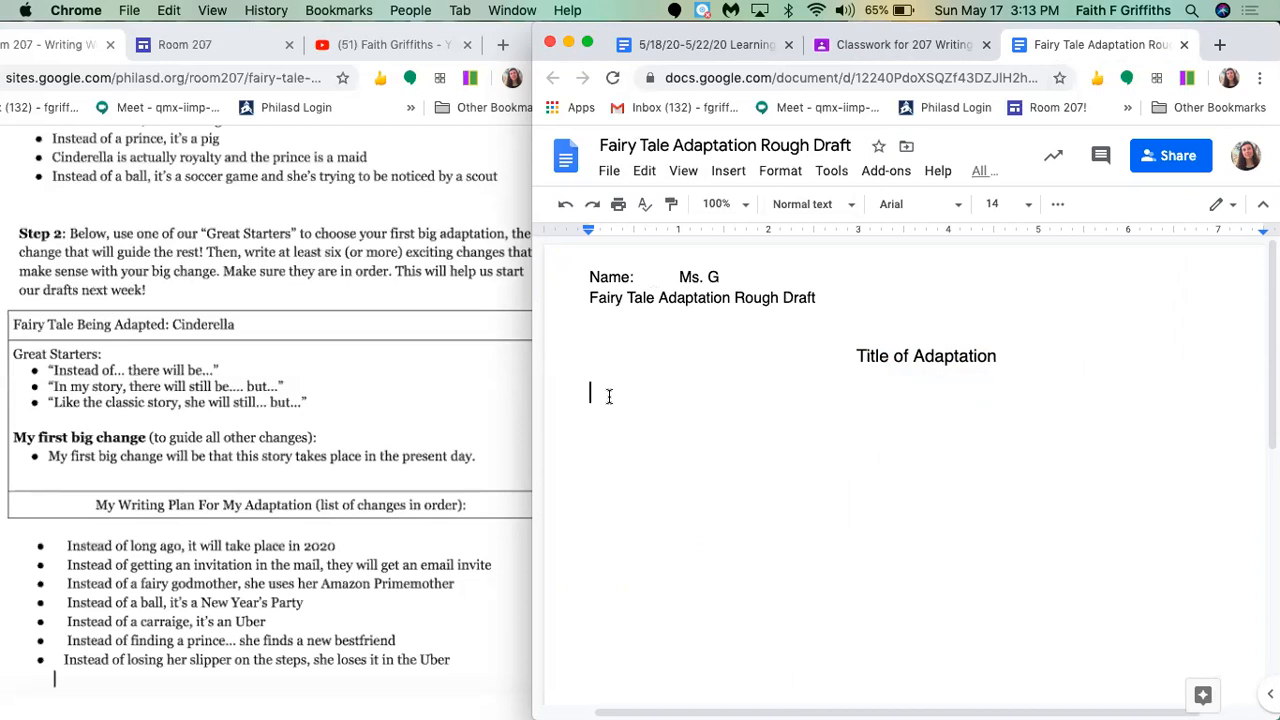
Step: Switch to Ladibug to view the handwritten rough draft, and move its window clear of the typed draft
mouse_move(990, 705)
left_click(830, 697)
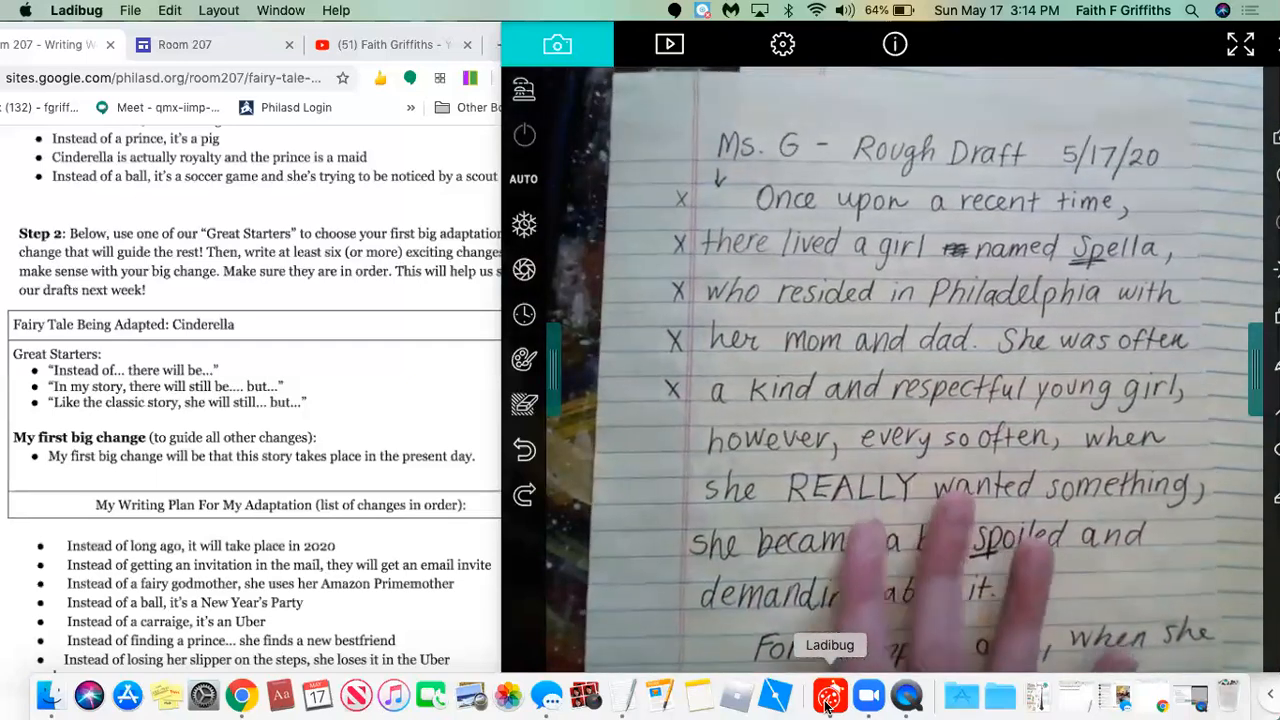
left_click(1000, 11)
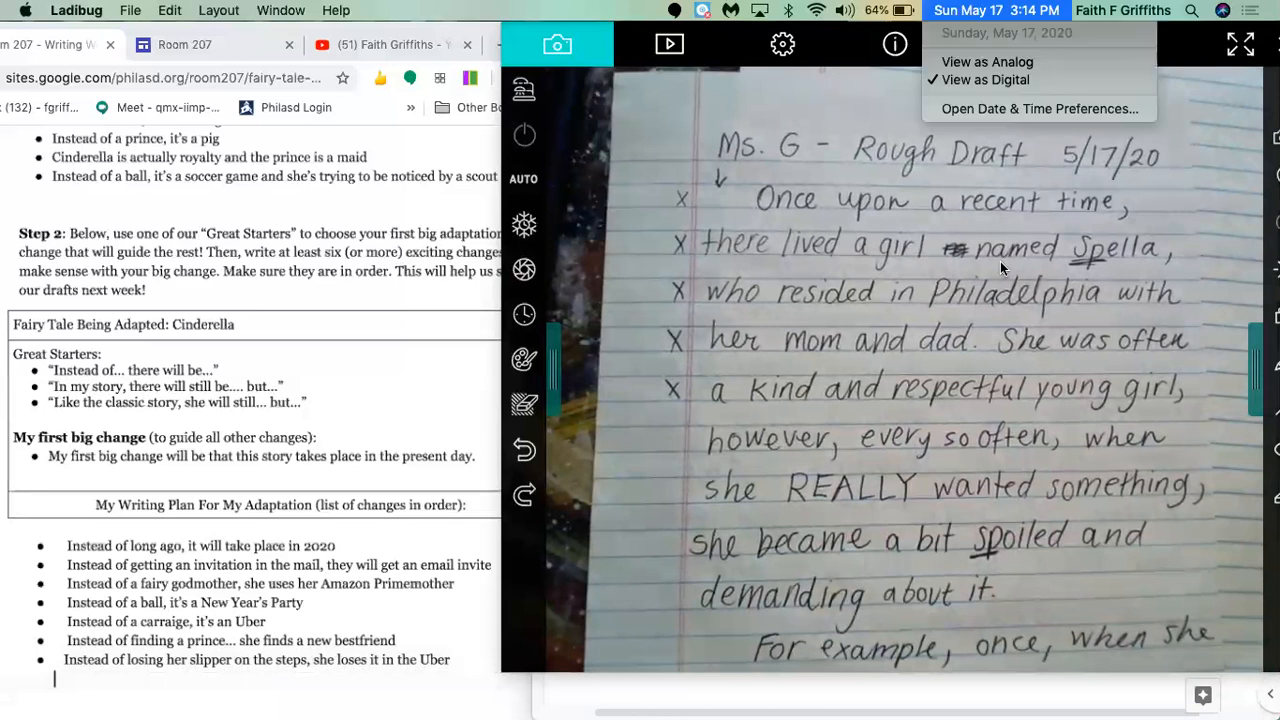
right_click(400, 422)
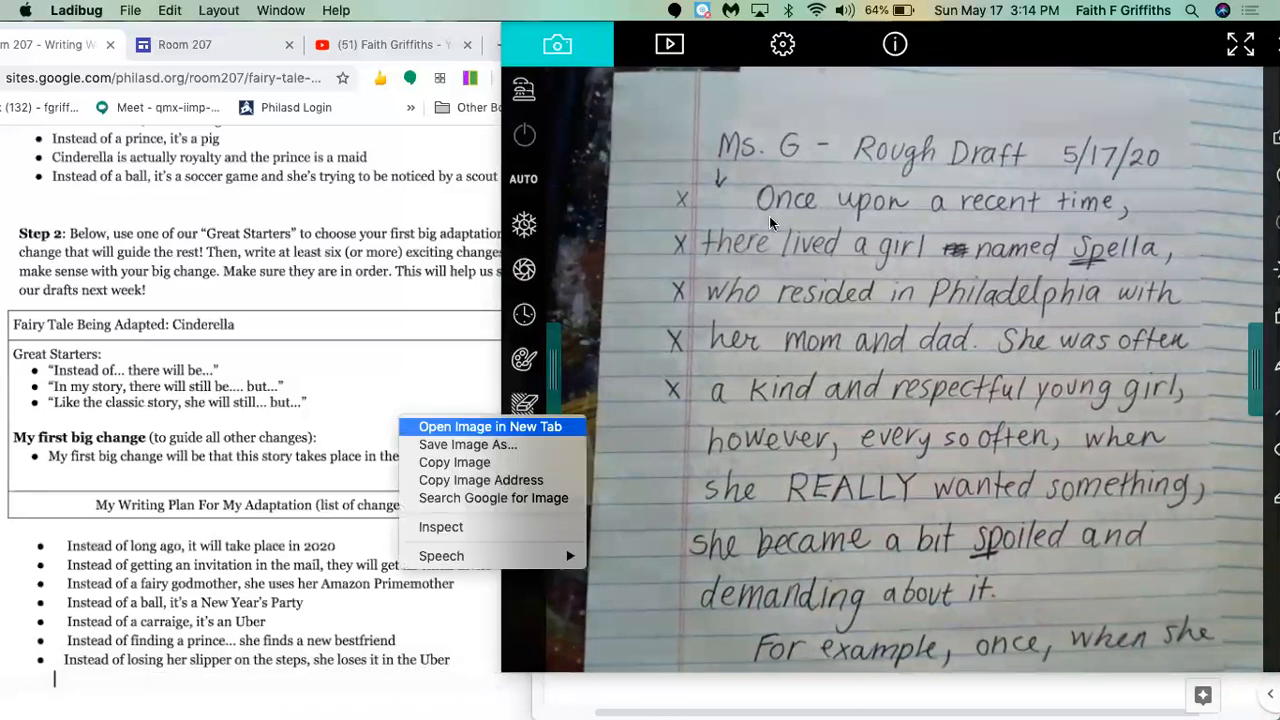
left_click(308, 364)
left_click_drag(971, 43, 948, 520)
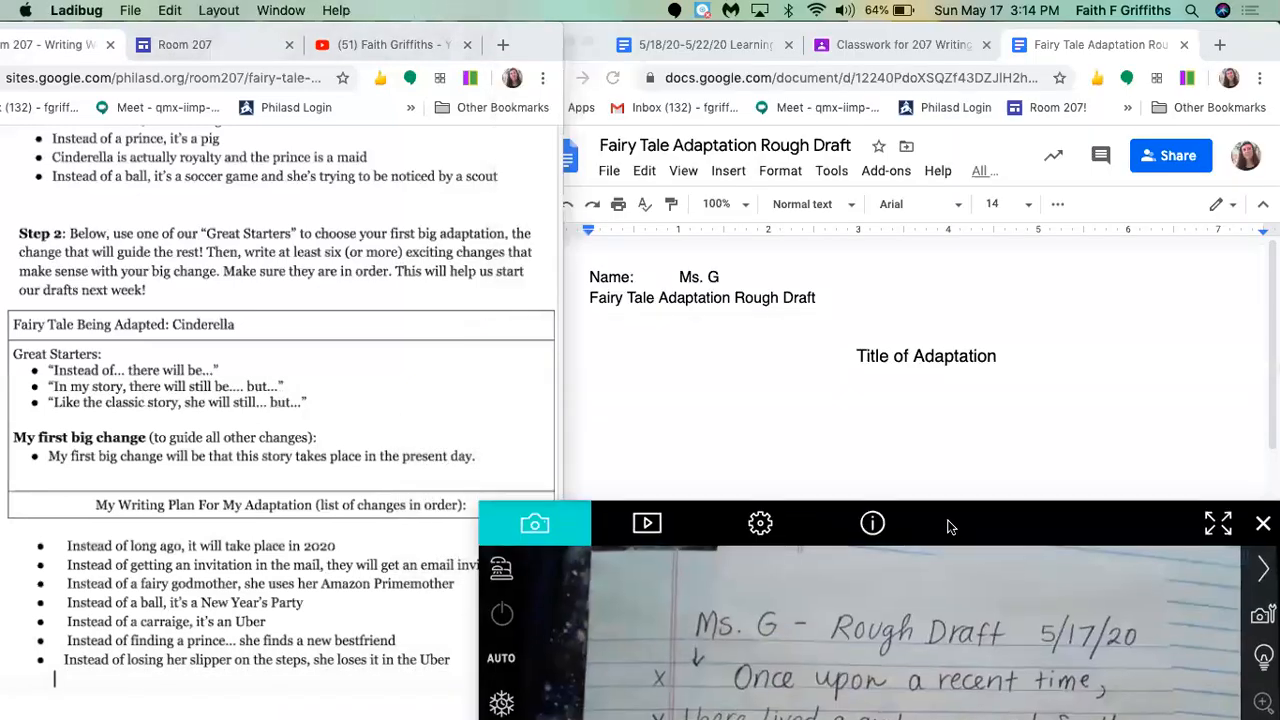
left_click(970, 422)
left_click(372, 518)
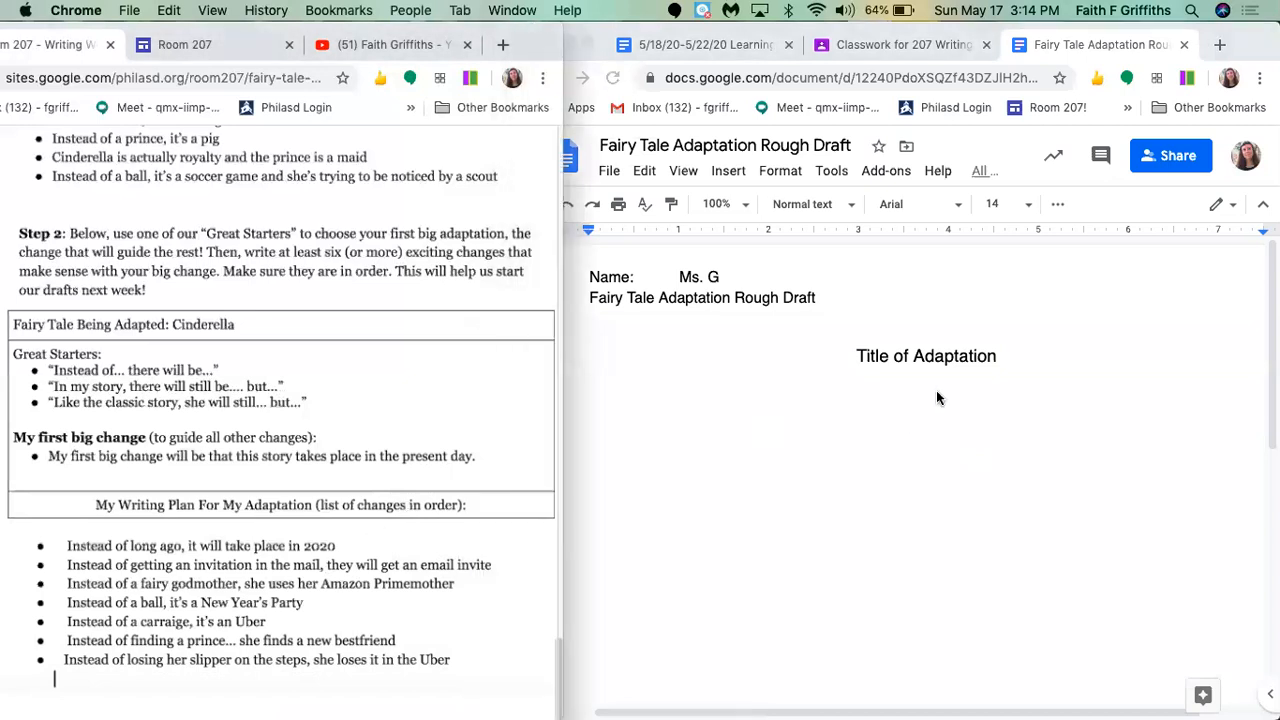
Step: Write an indented first sentence below the title: "Once upon a recent time, there lived a girl named Spella who resided in Philadelphia with her mom and dad."
left_click(714, 395)
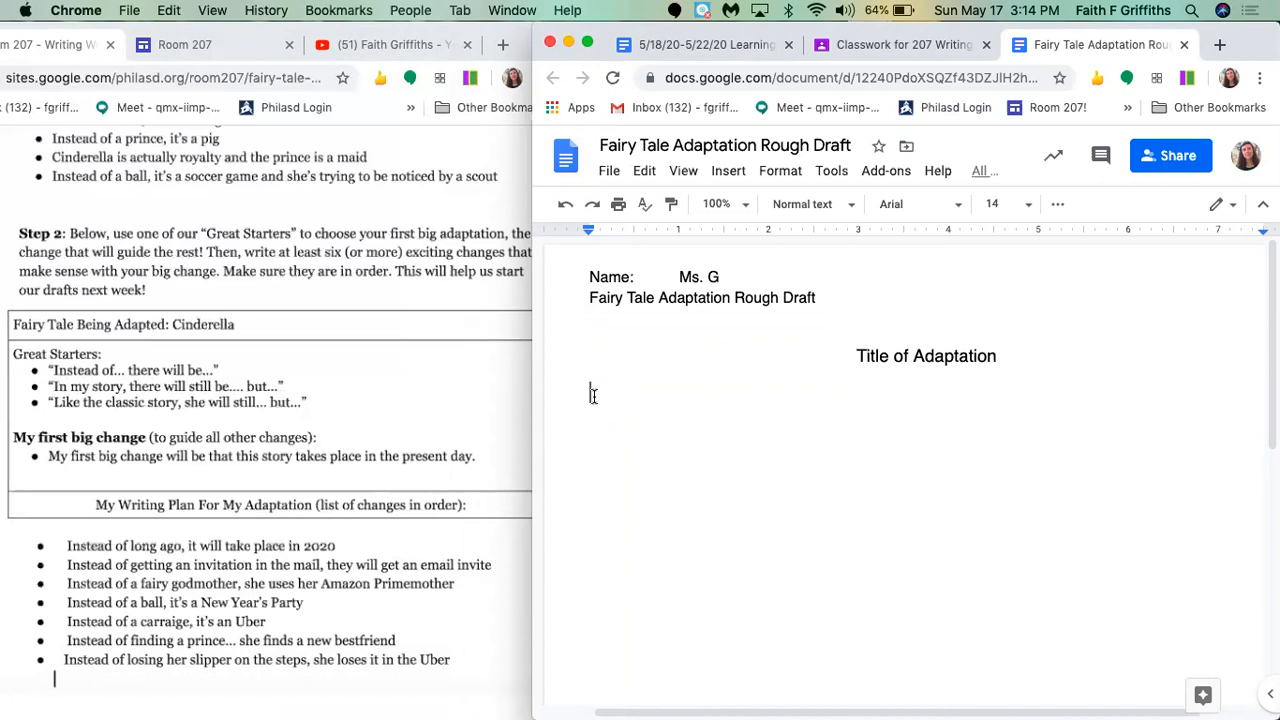
key("Tab")
type("Once upon a recent ")
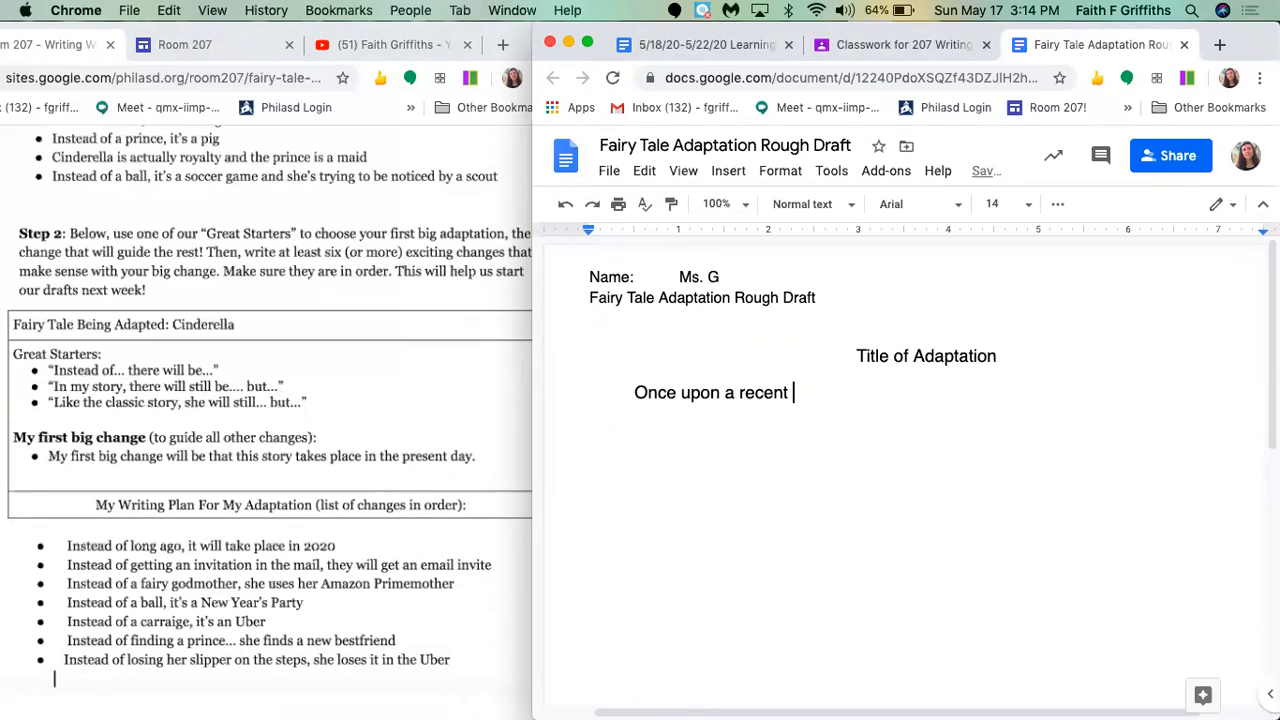
type("time, there ")
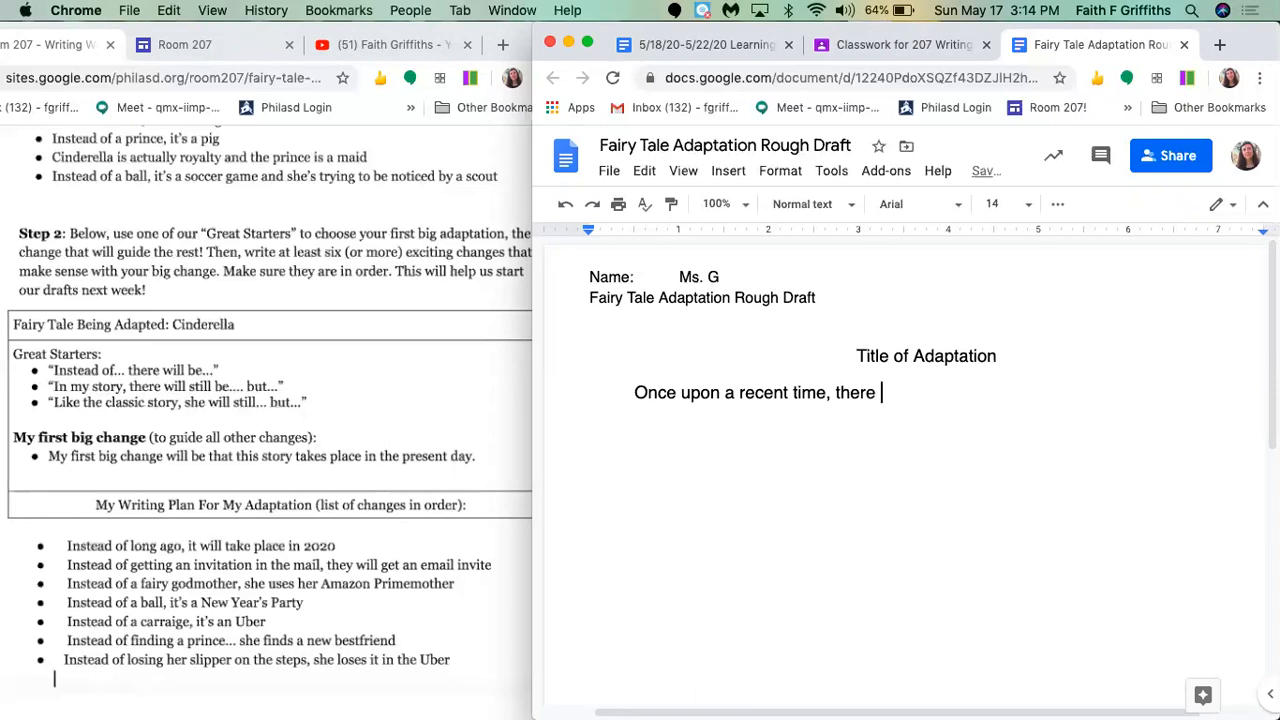
type("lived a girl ")
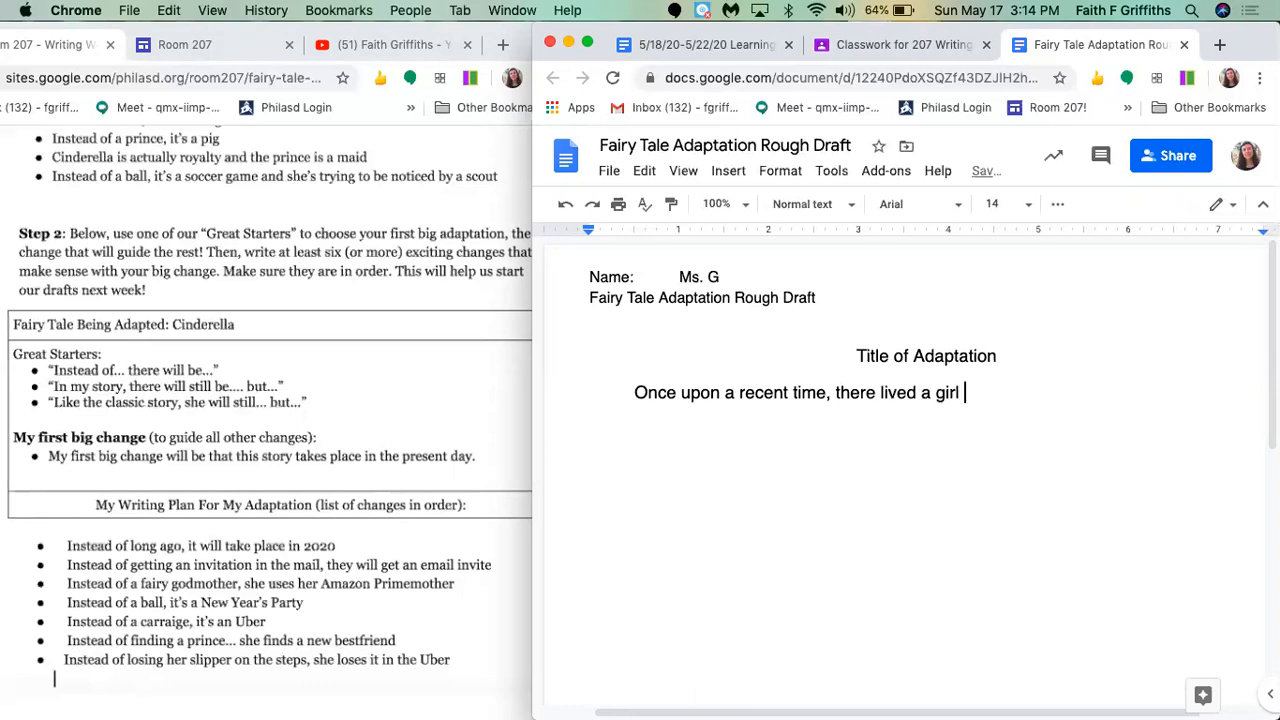
type("named Spell")
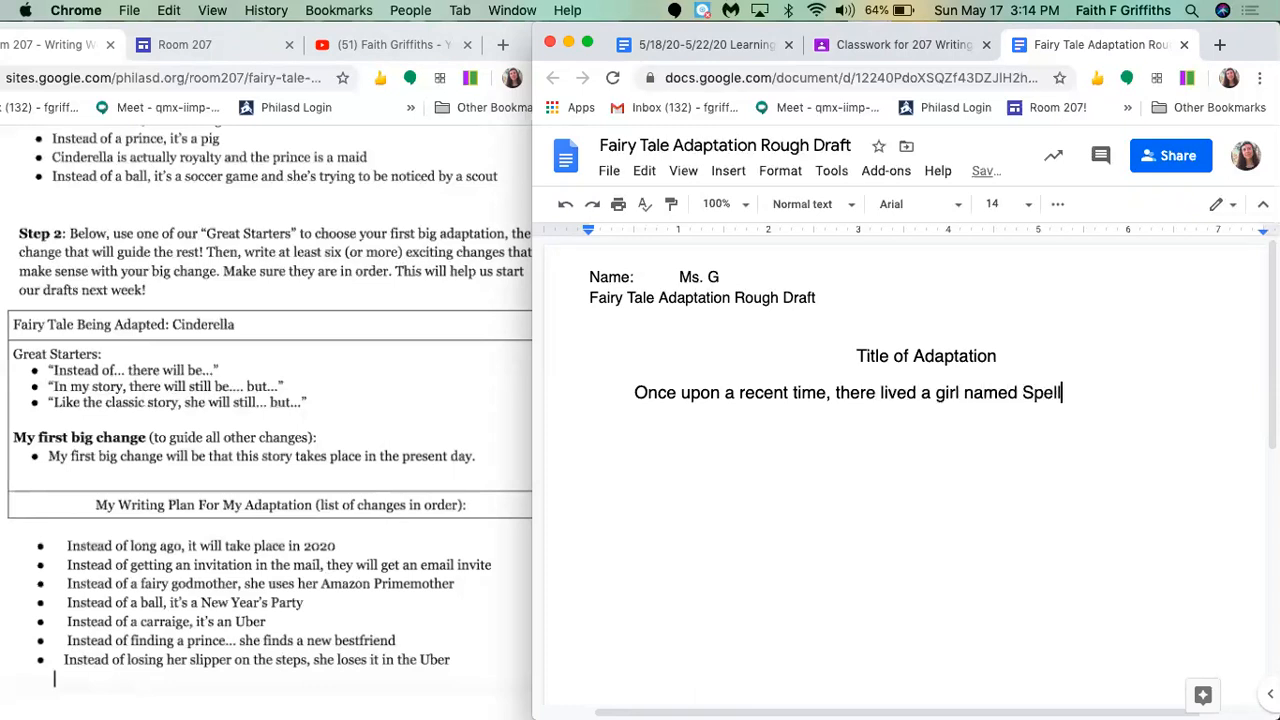
type("a who resided in Phila")
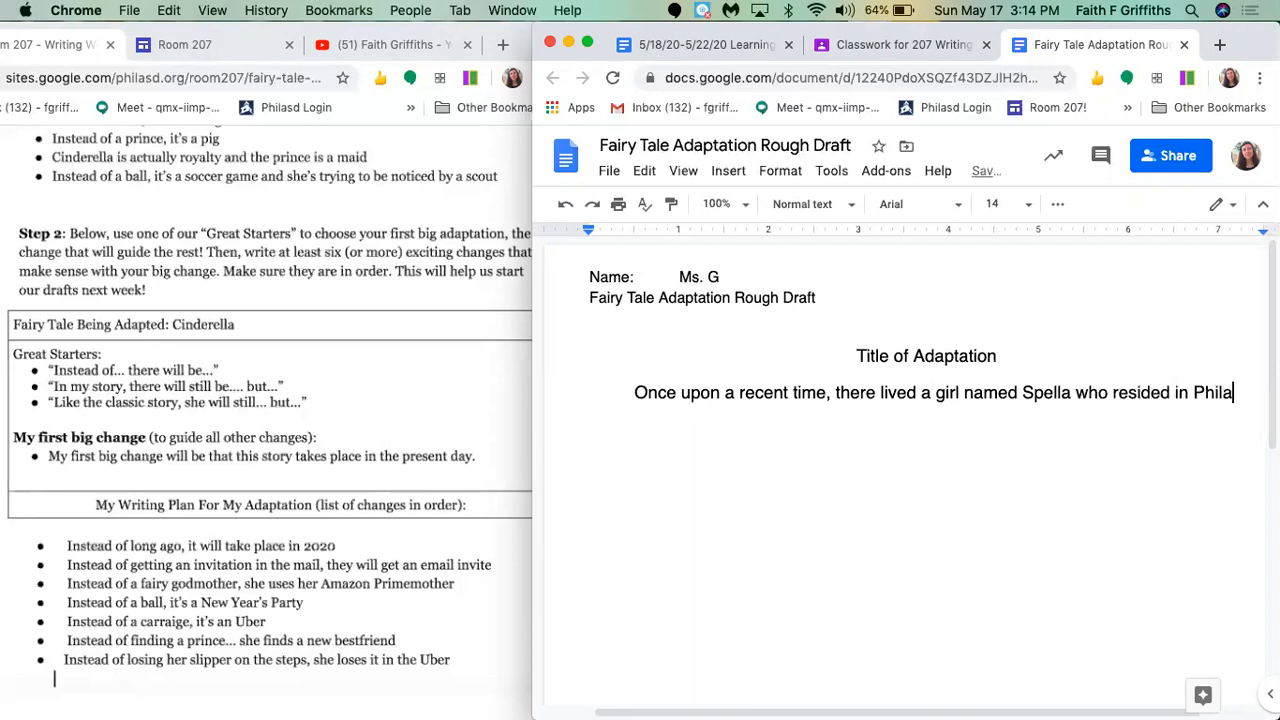
type("delphia with her mom and dad.")
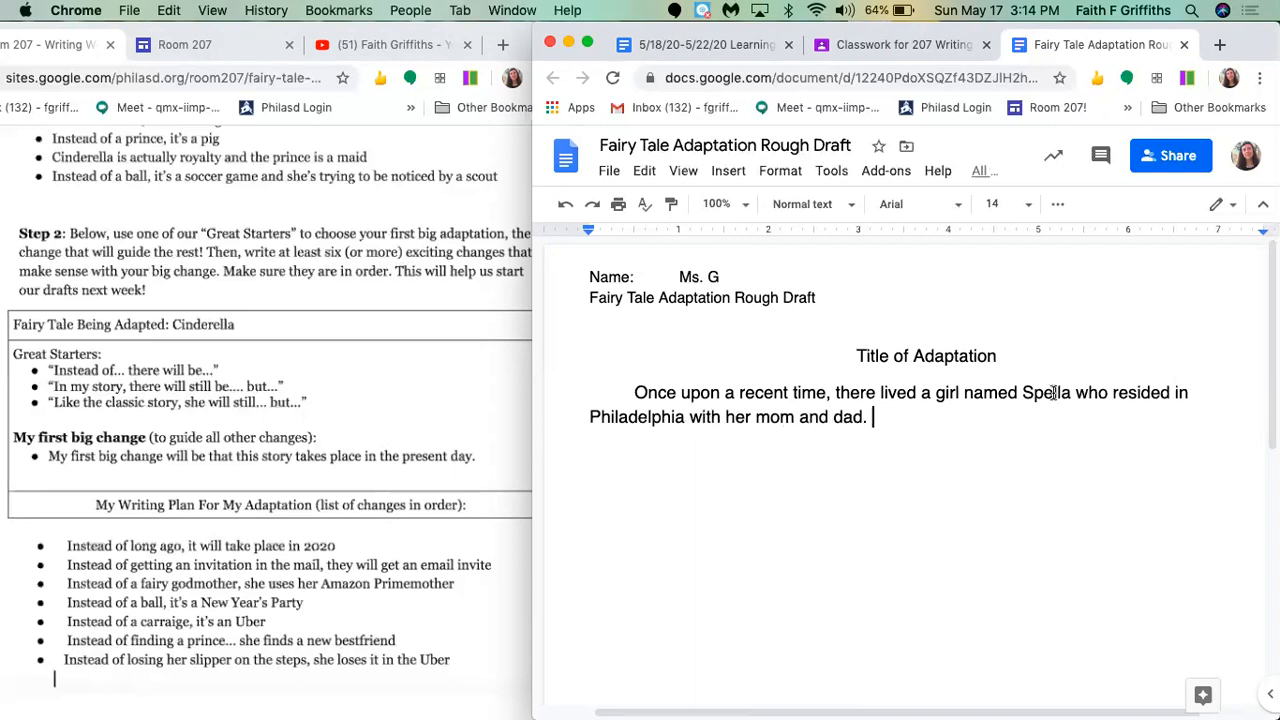
Step: Highlight the character name Spella in the opening sentence to point it out
double_click(1050, 393)
left_click(1006, 451)
key("Return")
double_click(1054, 394)
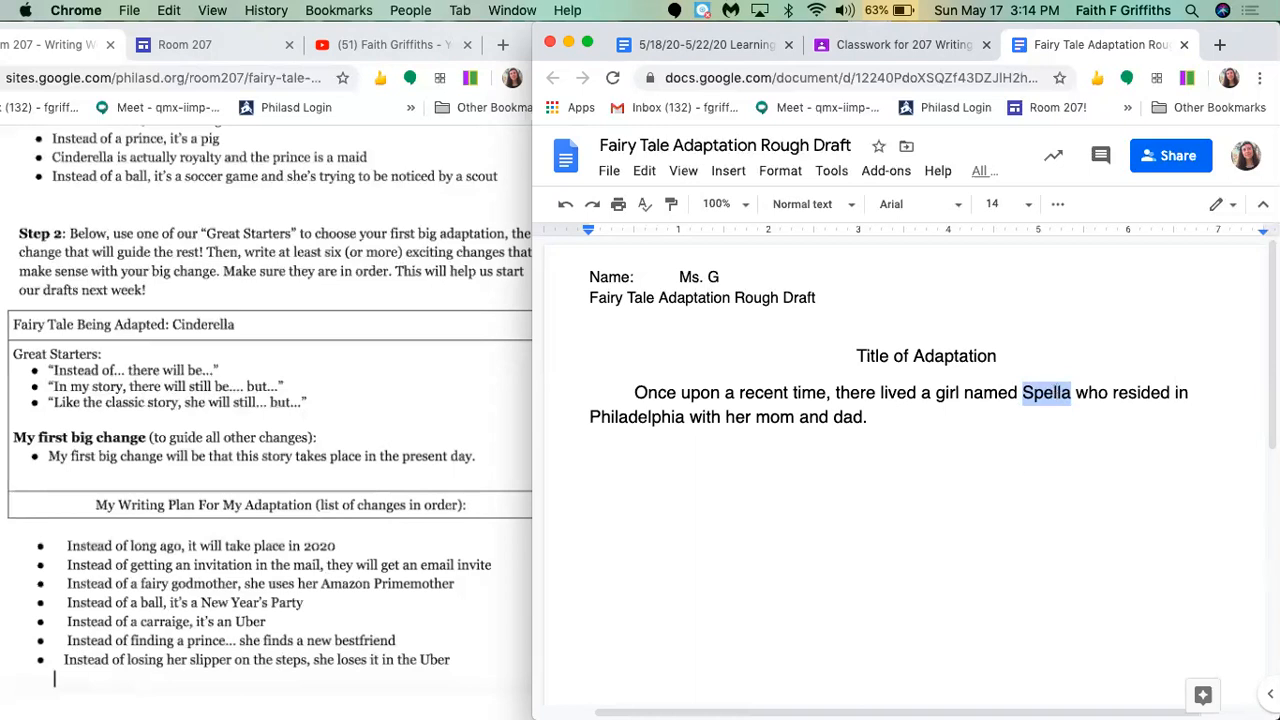
Step: Continue the opening paragraph after the first sentence with "She was often a kind and respecful young girl, however,"
left_click(878, 419)
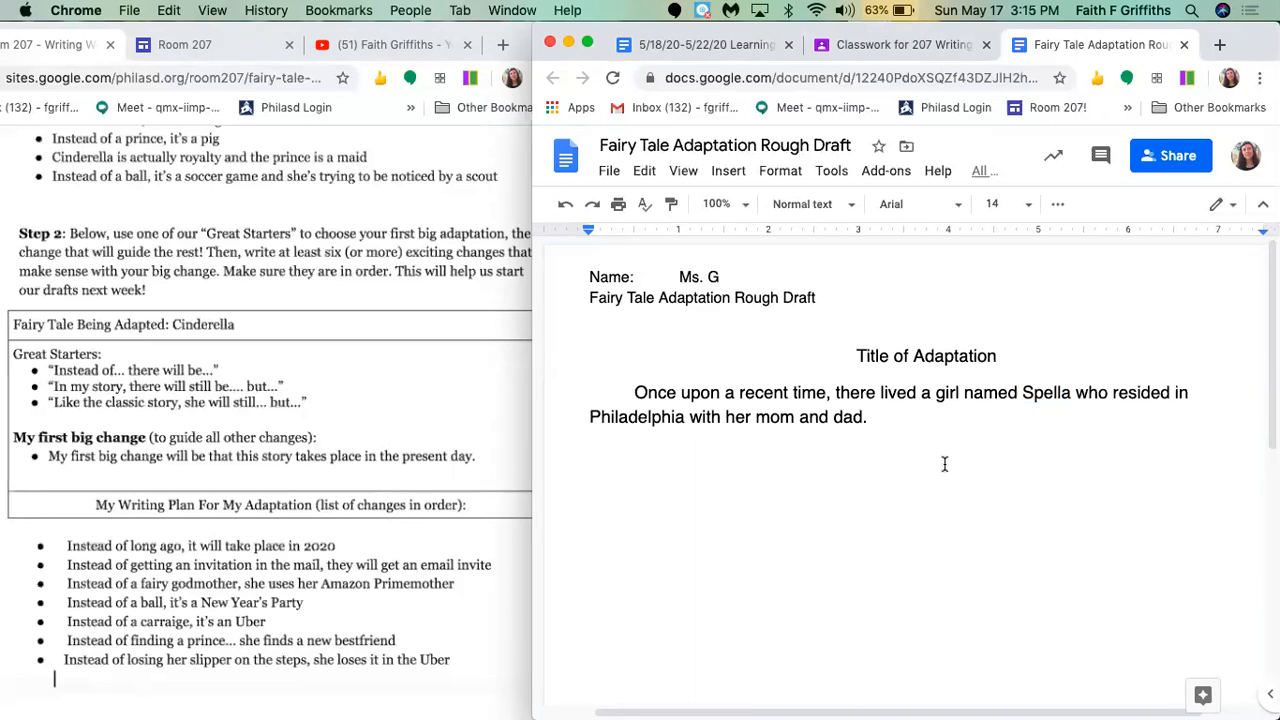
type("She was often a kind")
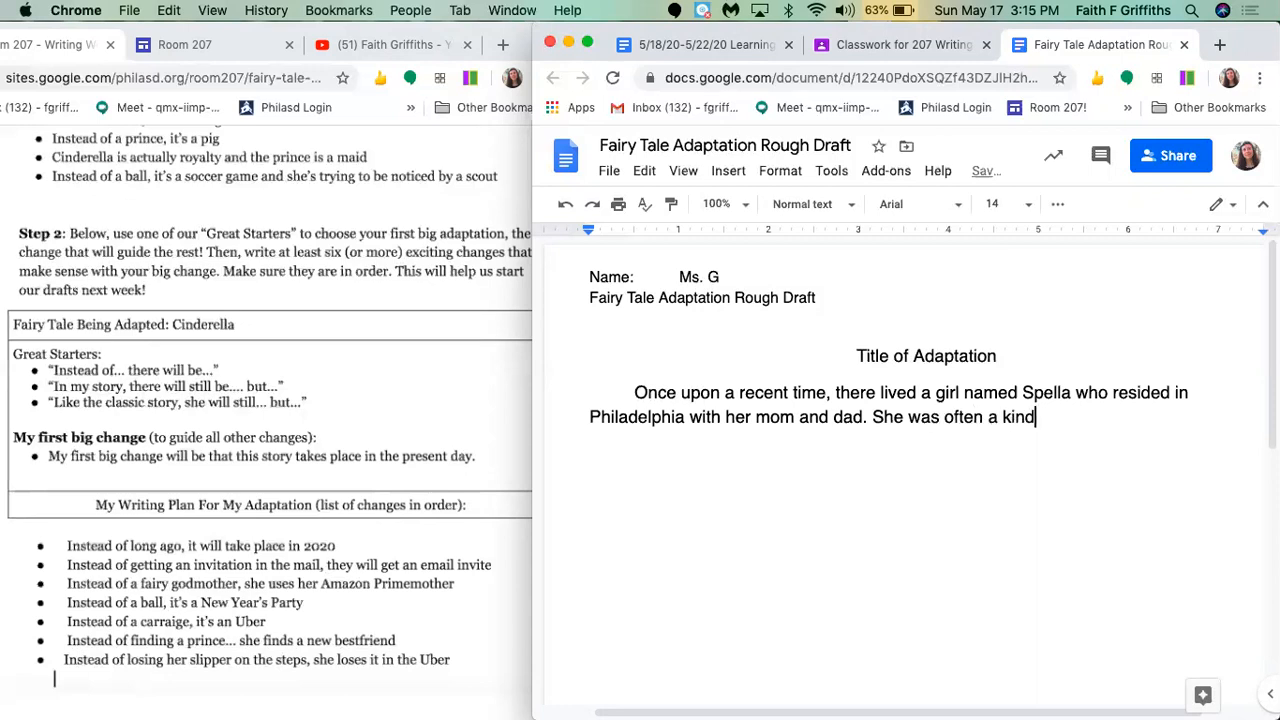
type(" and respecful ")
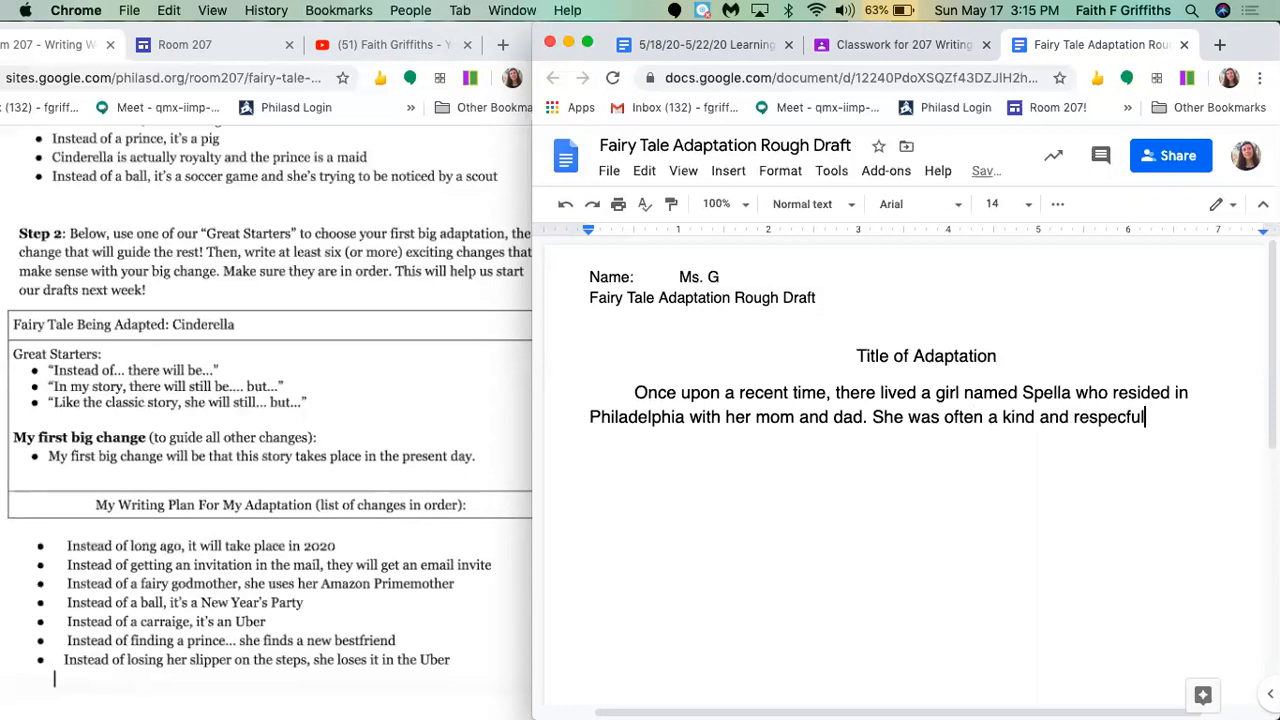
type("you")
type("gi")
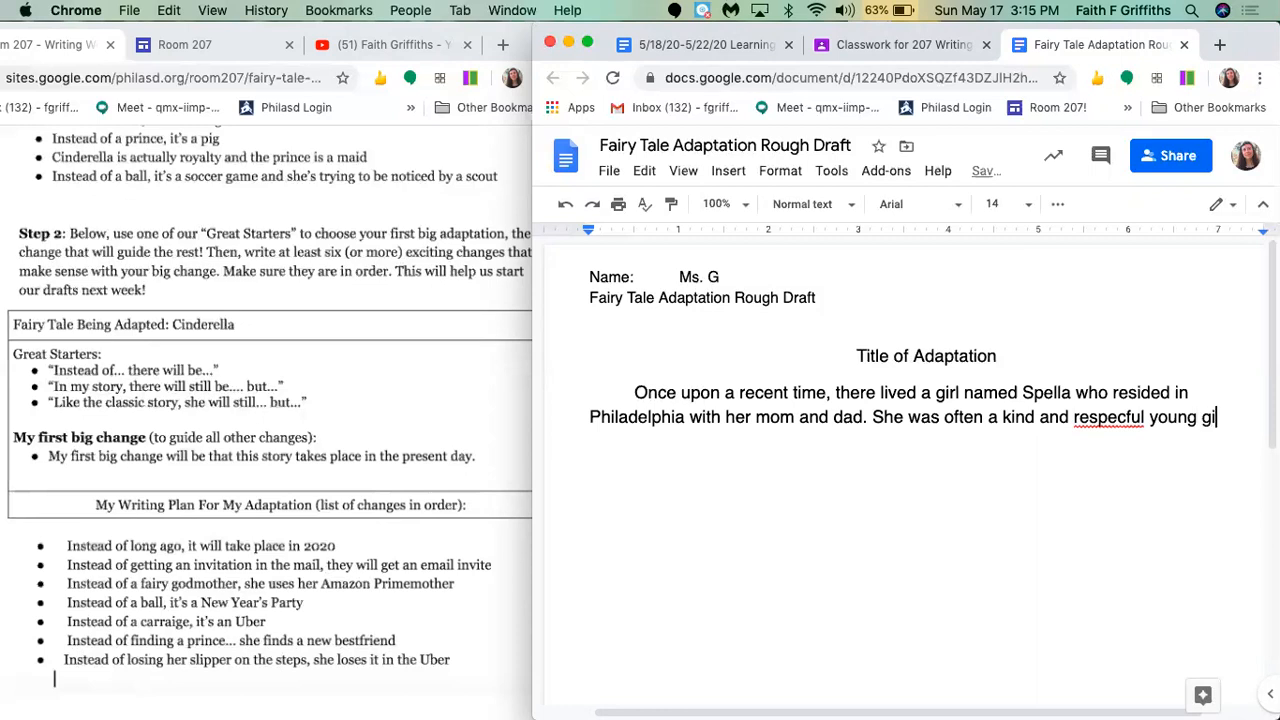
type("rl, however, ev")
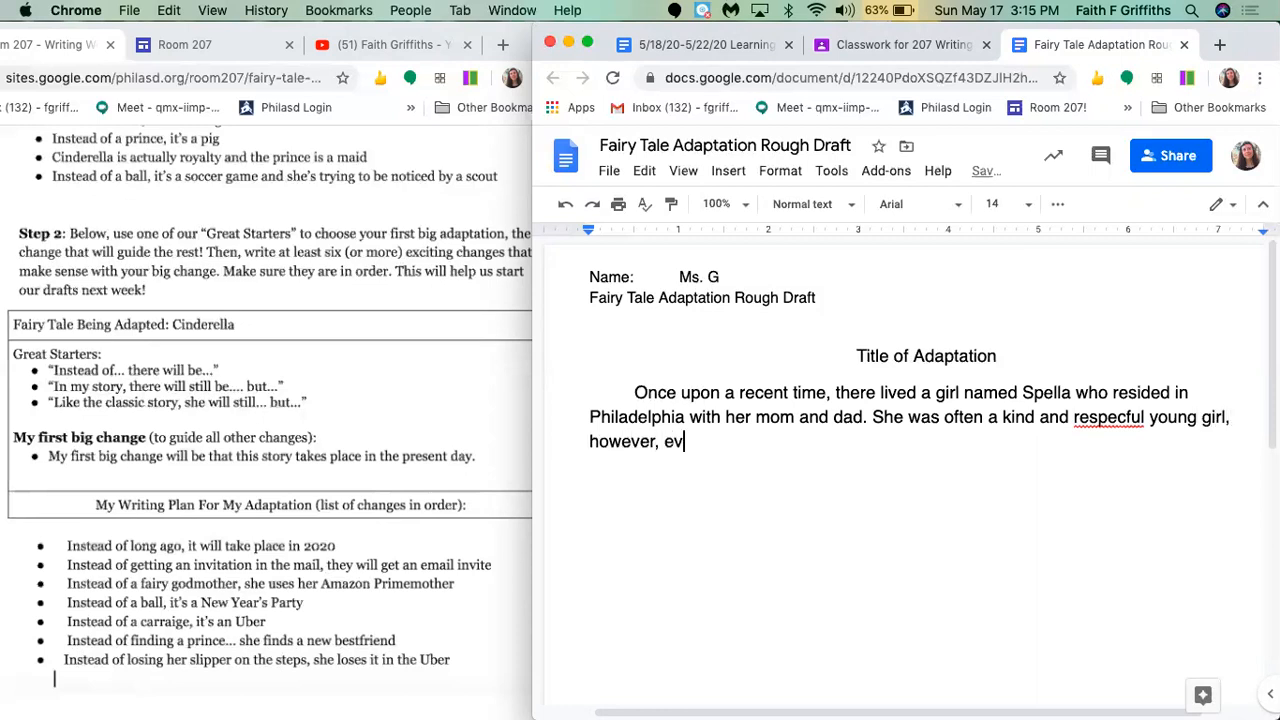
Step: Finish the sentence with "every so often, when she REALLY wanted something, she became a bit spoiled and demanding about it." and correct "respecful" to "respectful"
type("ery so often, when she REALLY wa")
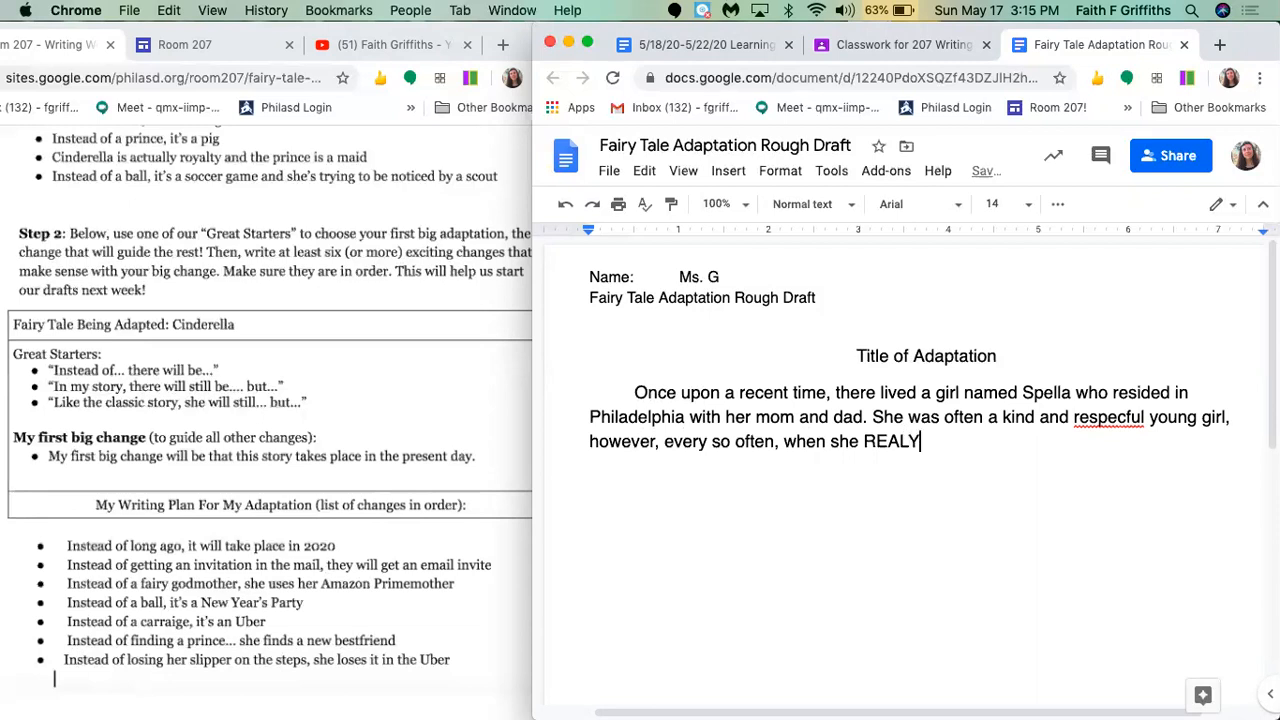
type("nted some")
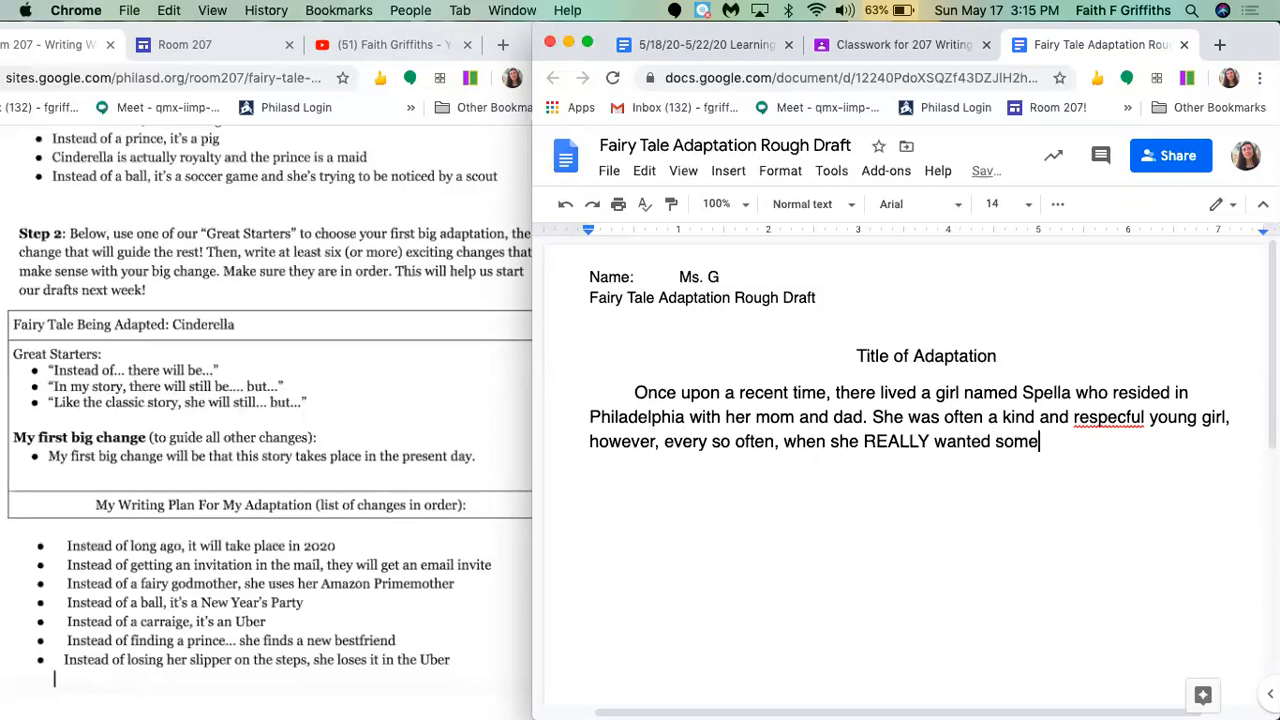
type("thing, she be")
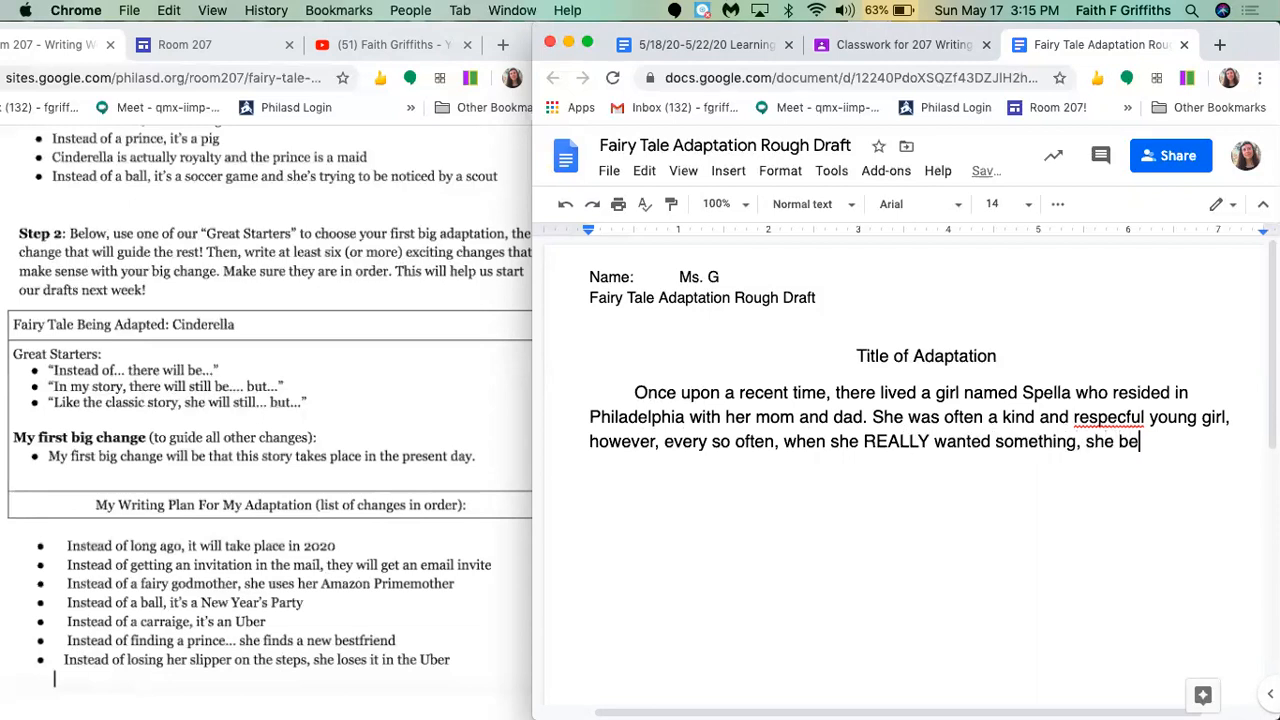
type("came a bit sp")
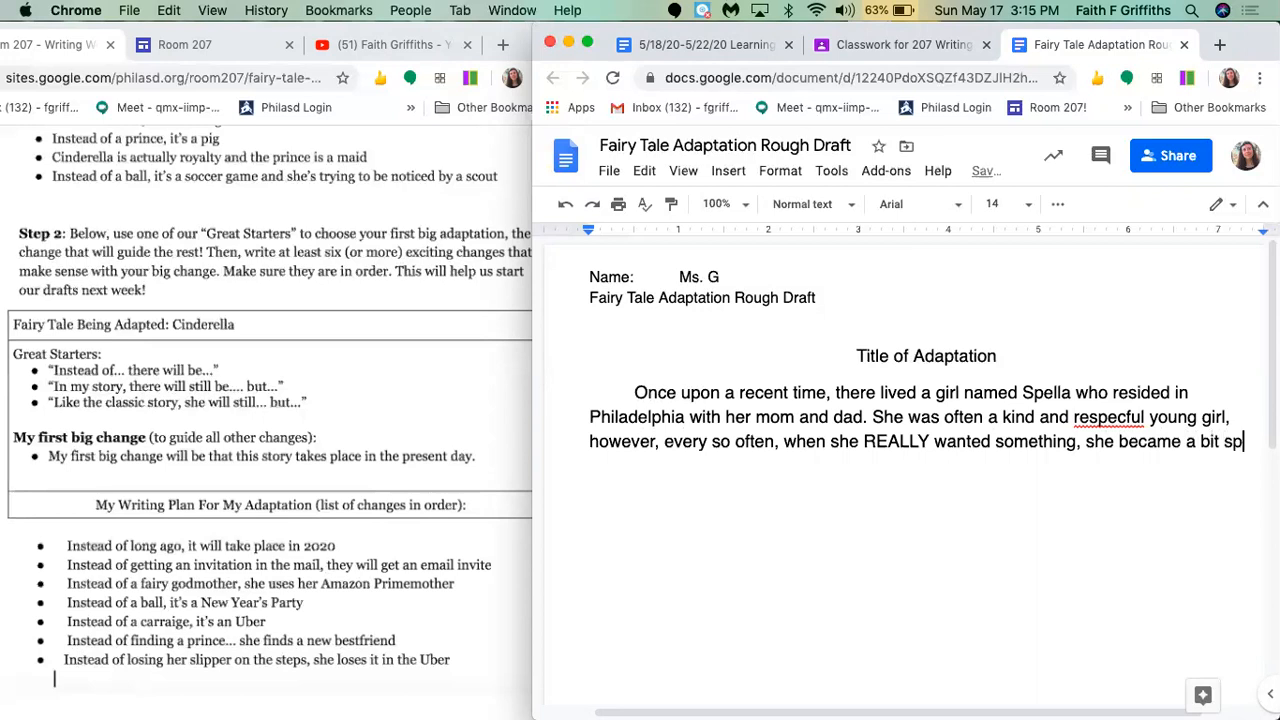
type("oiled a")
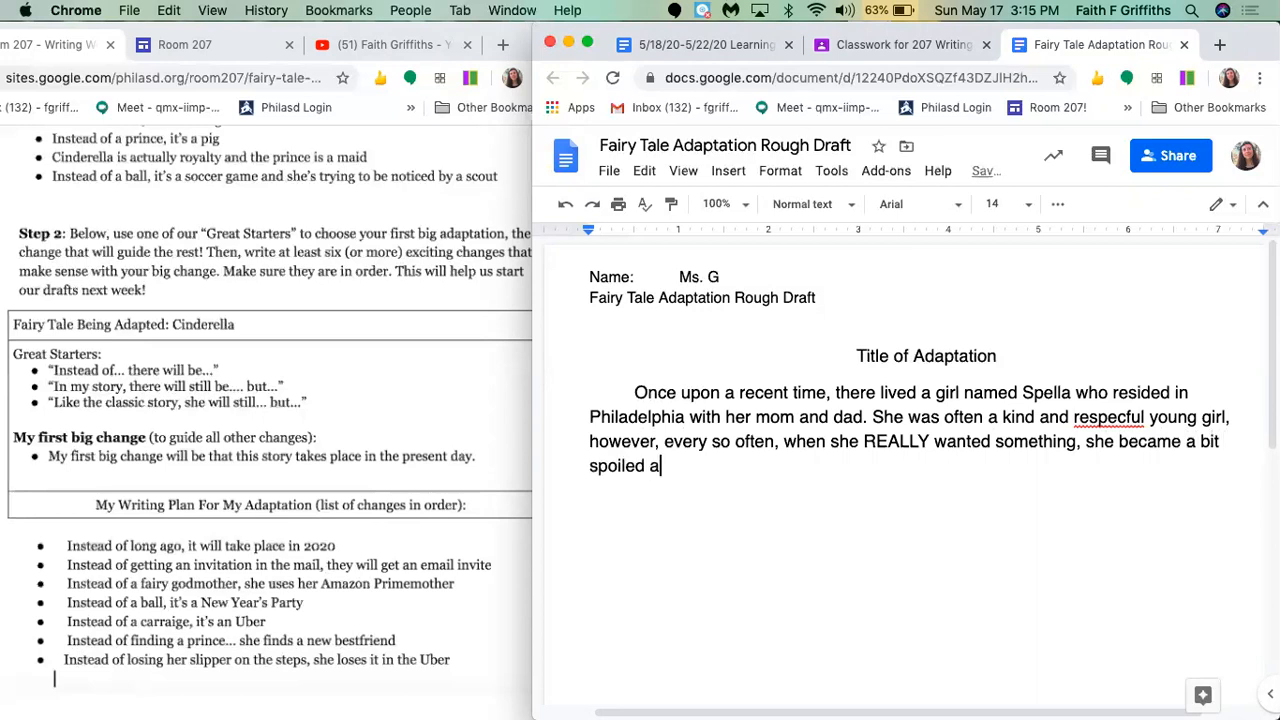
type("nd demanding about it.")
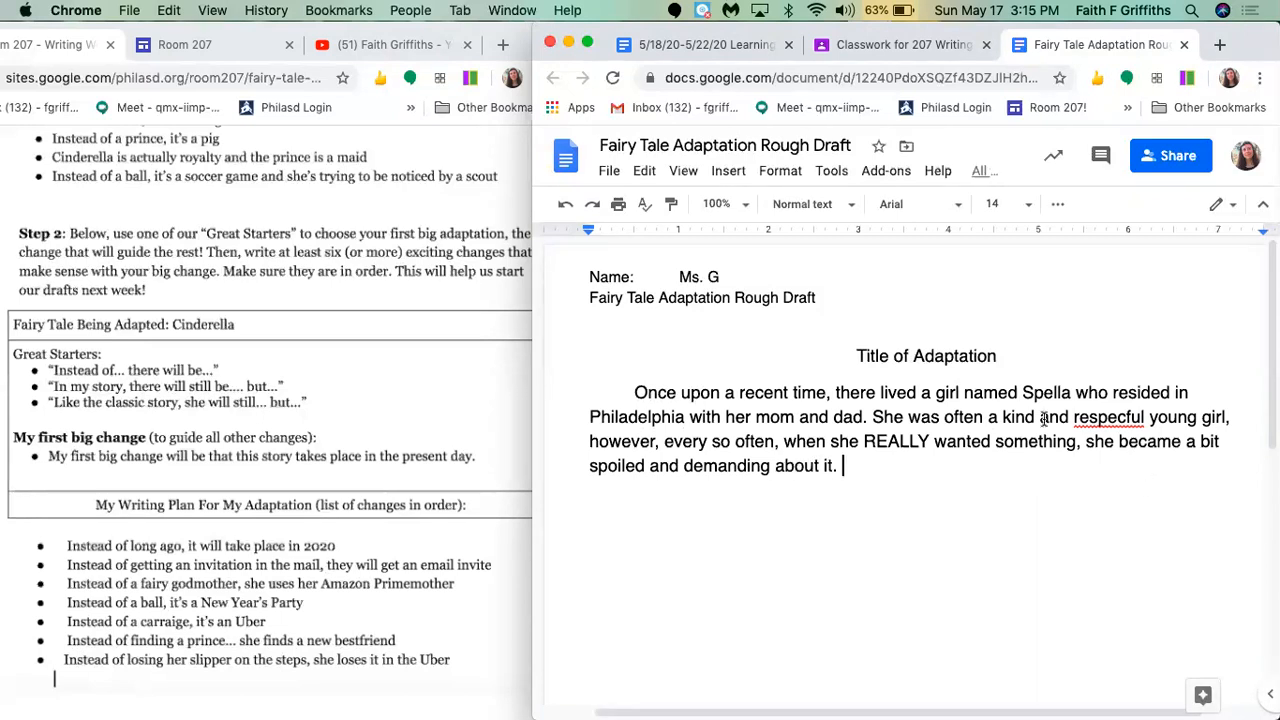
left_click(1113, 418)
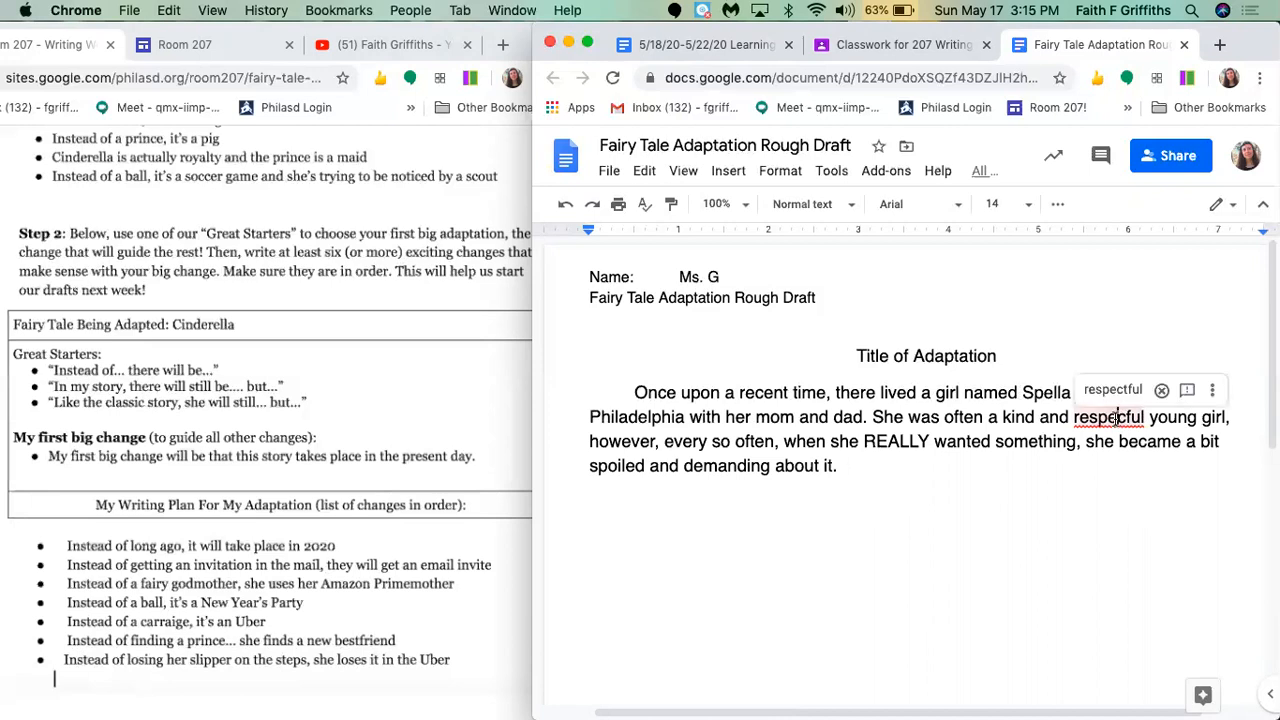
left_click(1115, 393)
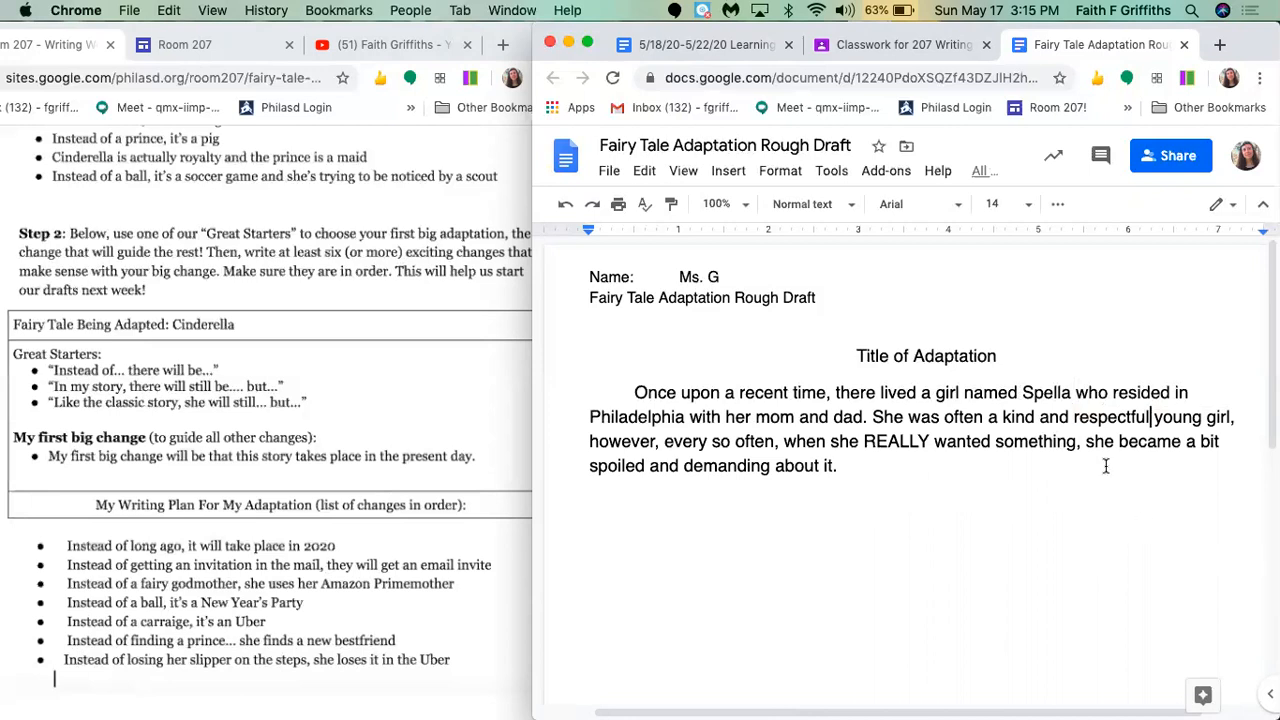
Step: Widen the rough draft window and make the letters "Sp" in Spella bold and underlined
mouse_move(1042, 392)
left_mouse_down()
mouse_move(1008, 392)
mouse_move(1025, 388)
left_mouse_up()
left_click_drag(534, 456, 175, 456)
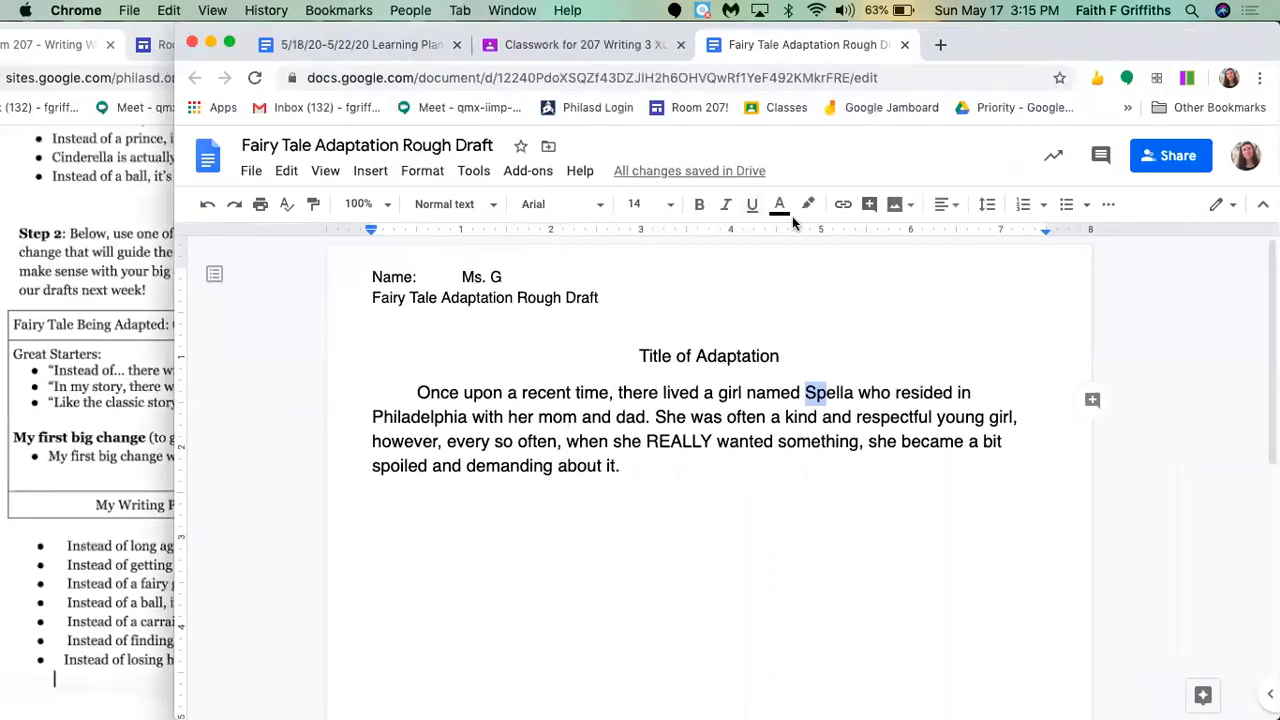
left_click(752, 205)
left_click(699, 204)
left_click(736, 518)
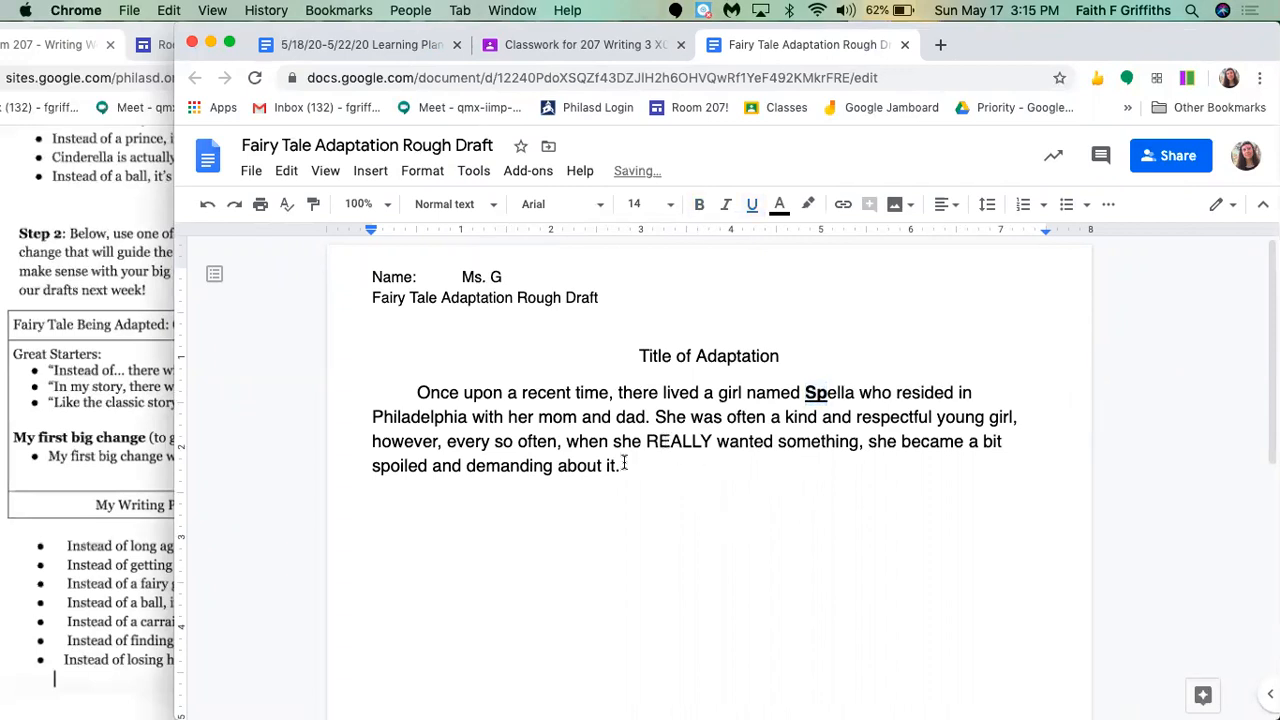
Step: Make the letters "sp" in the word "spoiled" bold and underlined
left_click_drag(372, 466, 390, 466)
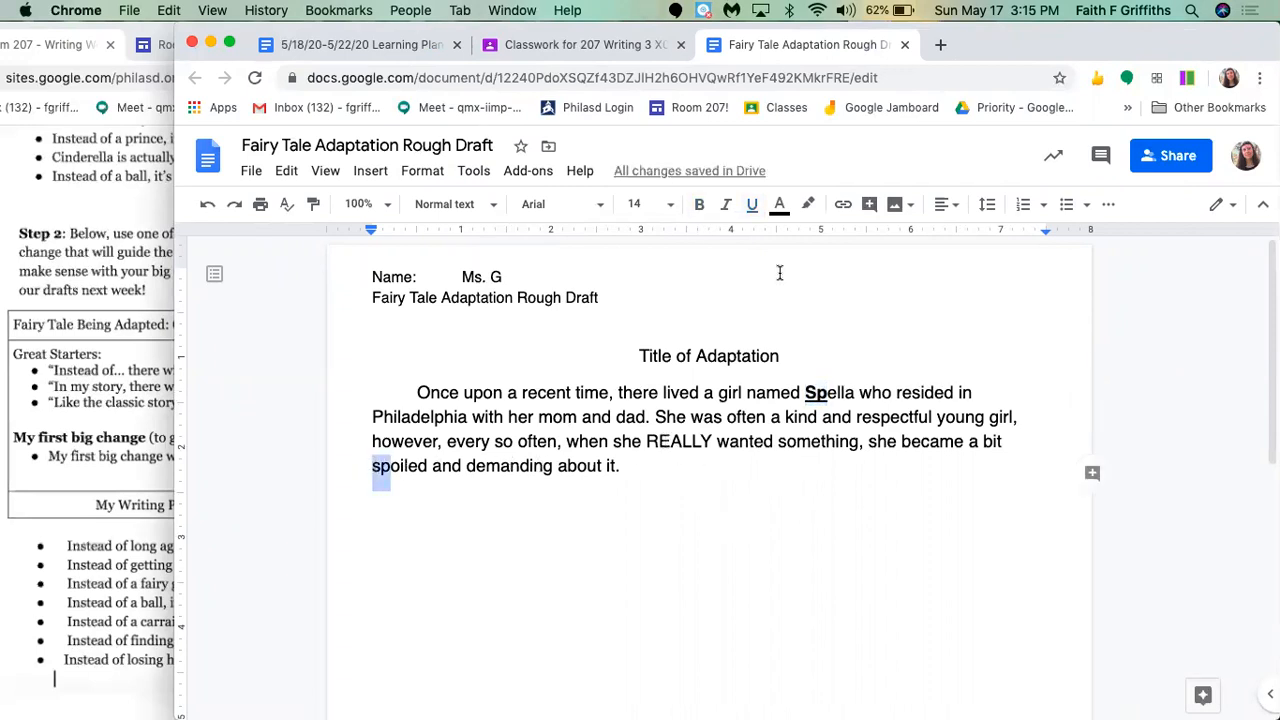
left_click(700, 204)
left_click(752, 205)
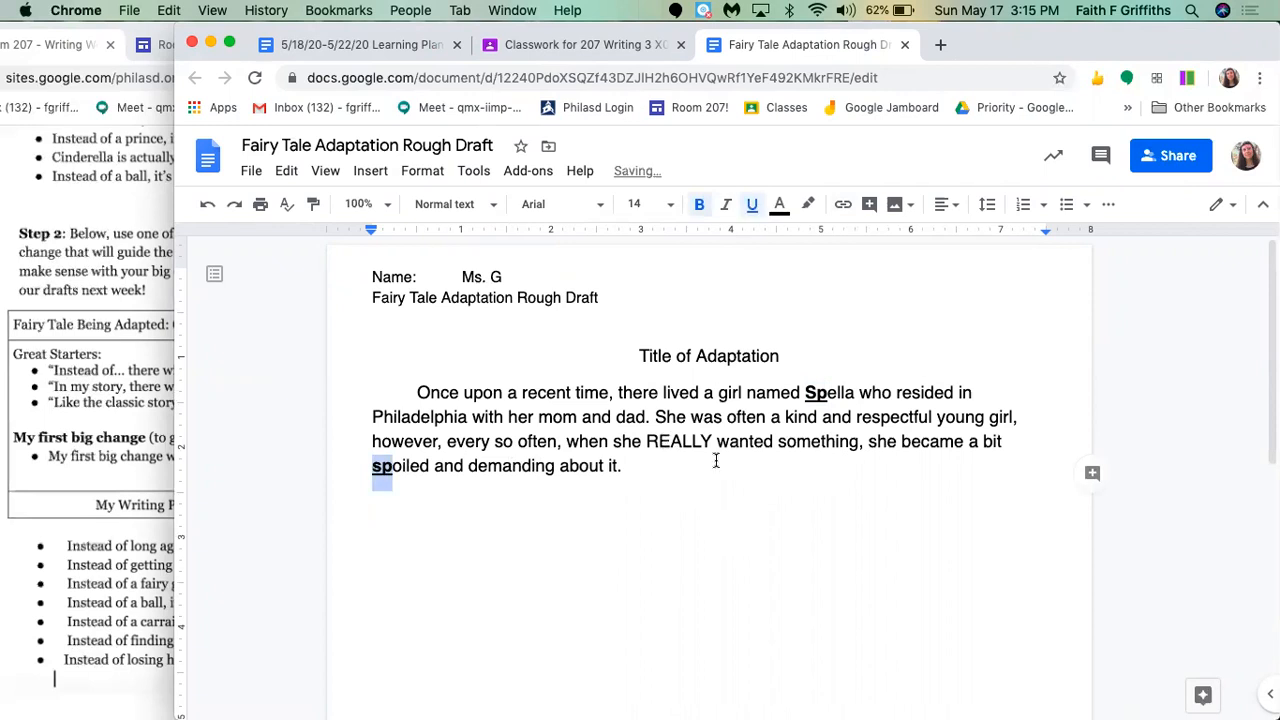
left_click(716, 460)
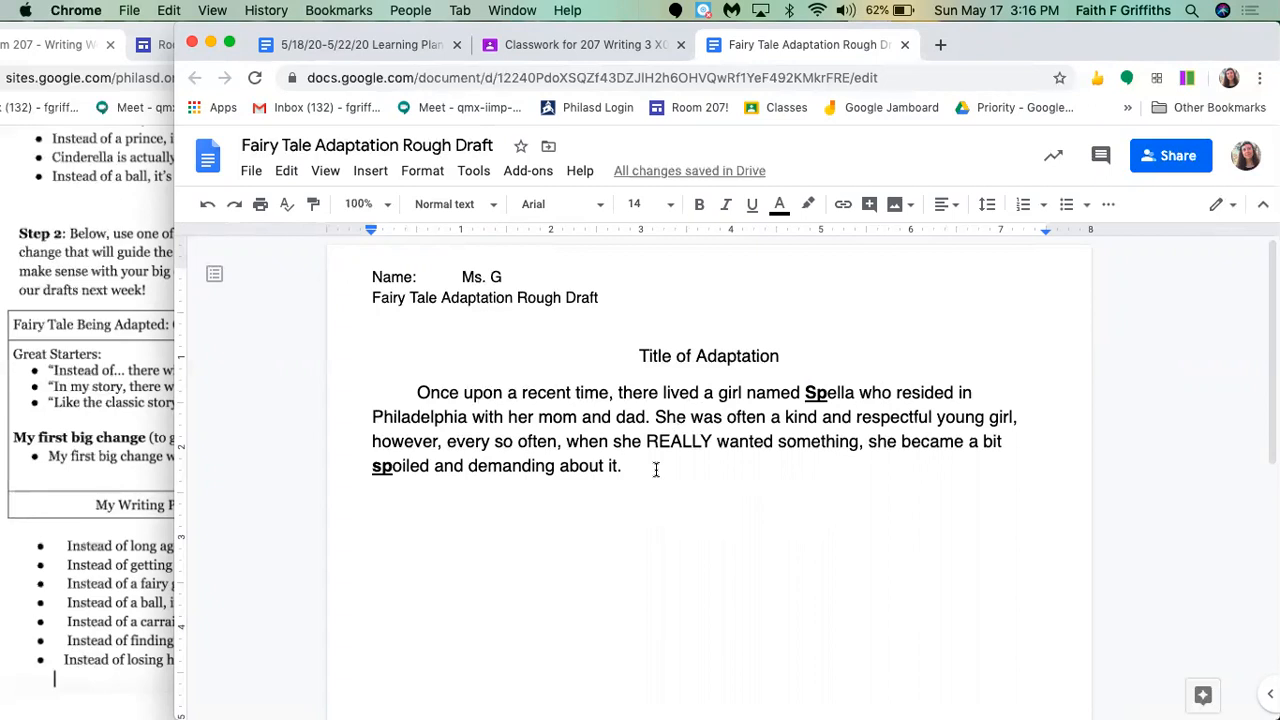
Step: Add an indented paragraph: "For example, once, when she was six, she just HAD to have the newest, most expensive, and fastest "Heelies" on the market."
key("Return")
key("Tab")
type("For e")
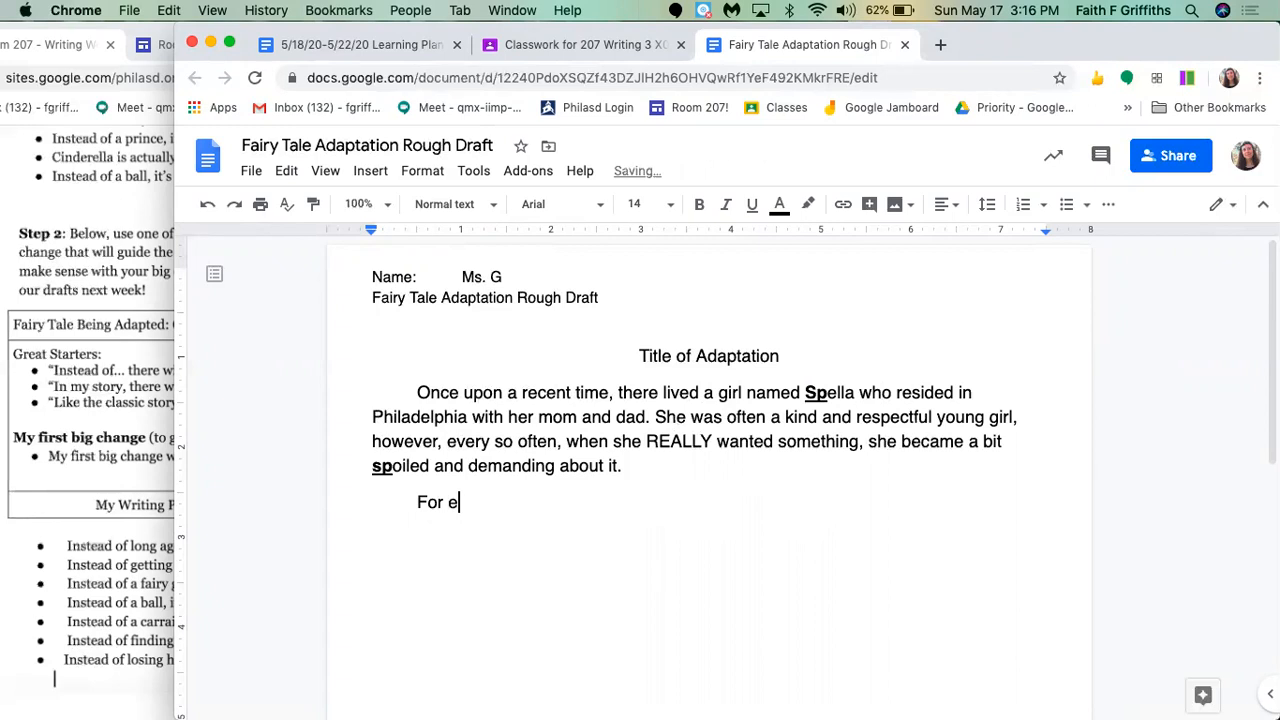
type("xample, ")
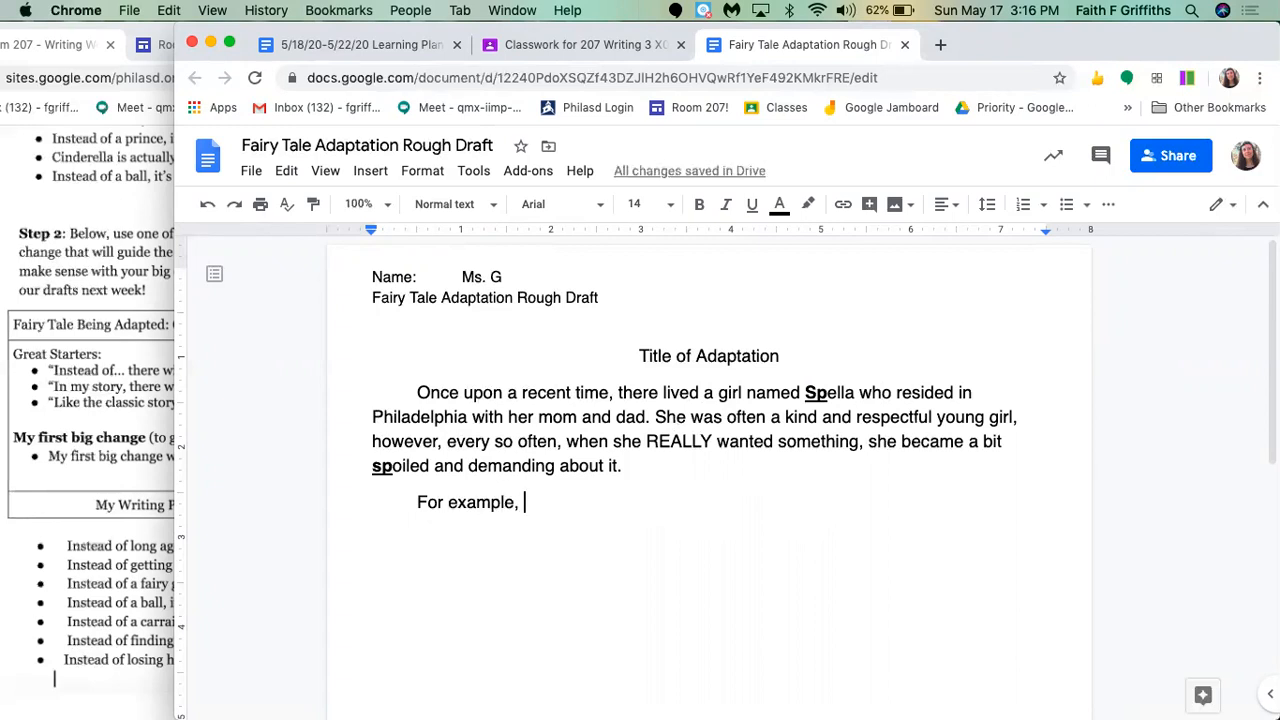
type("once, when she was six, she just HAD to have the newest, most exp")
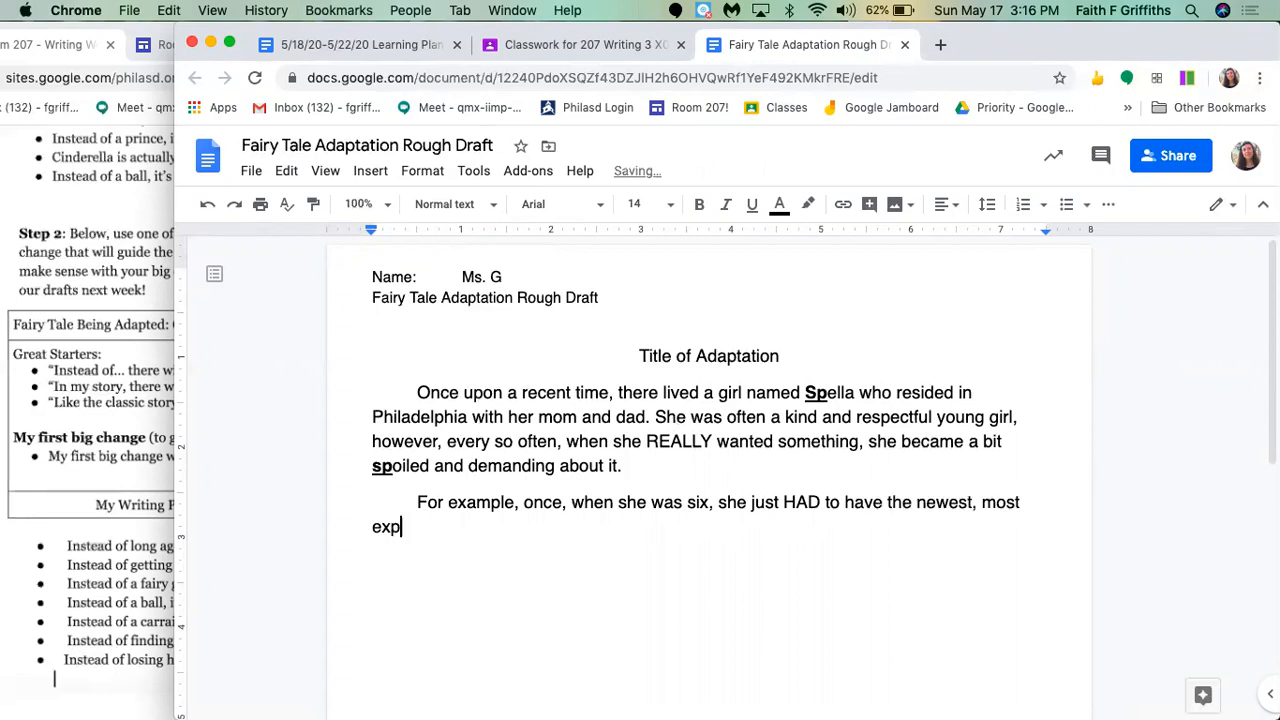
type("ensive, and fastest ")
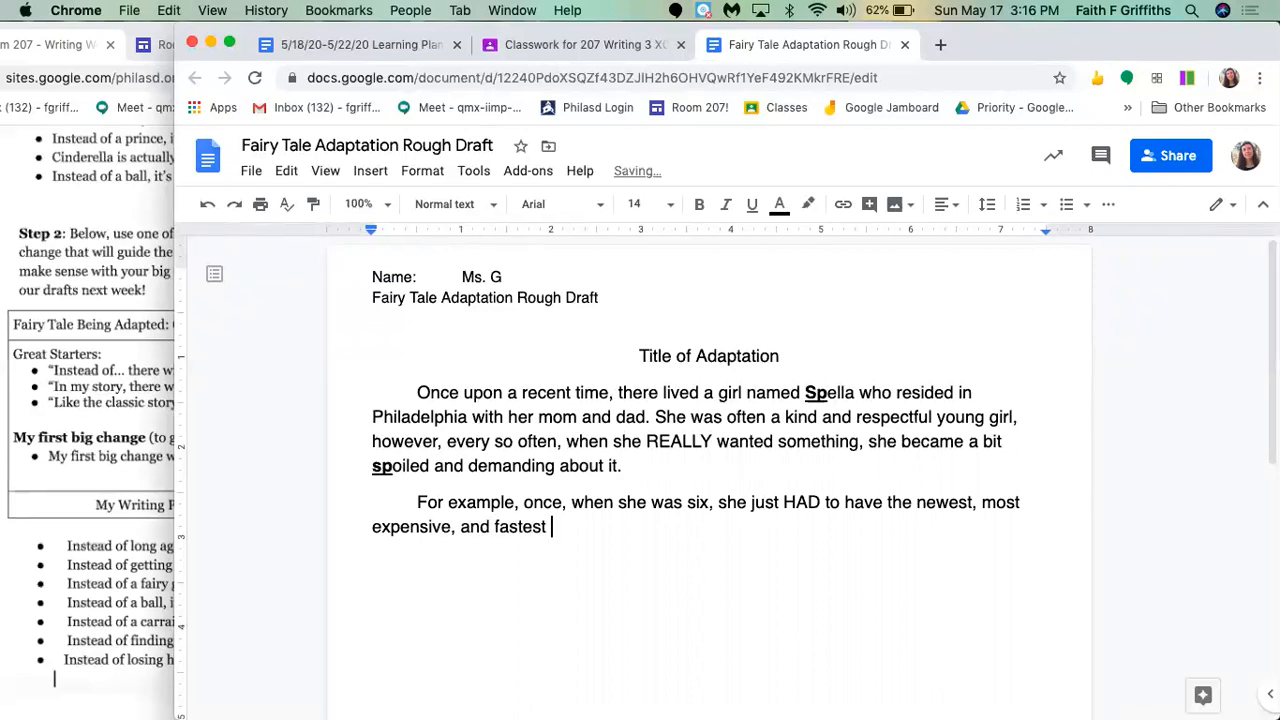
type("\"Hea")
key("BackSpace")
type("elies\"")
type(" on ")
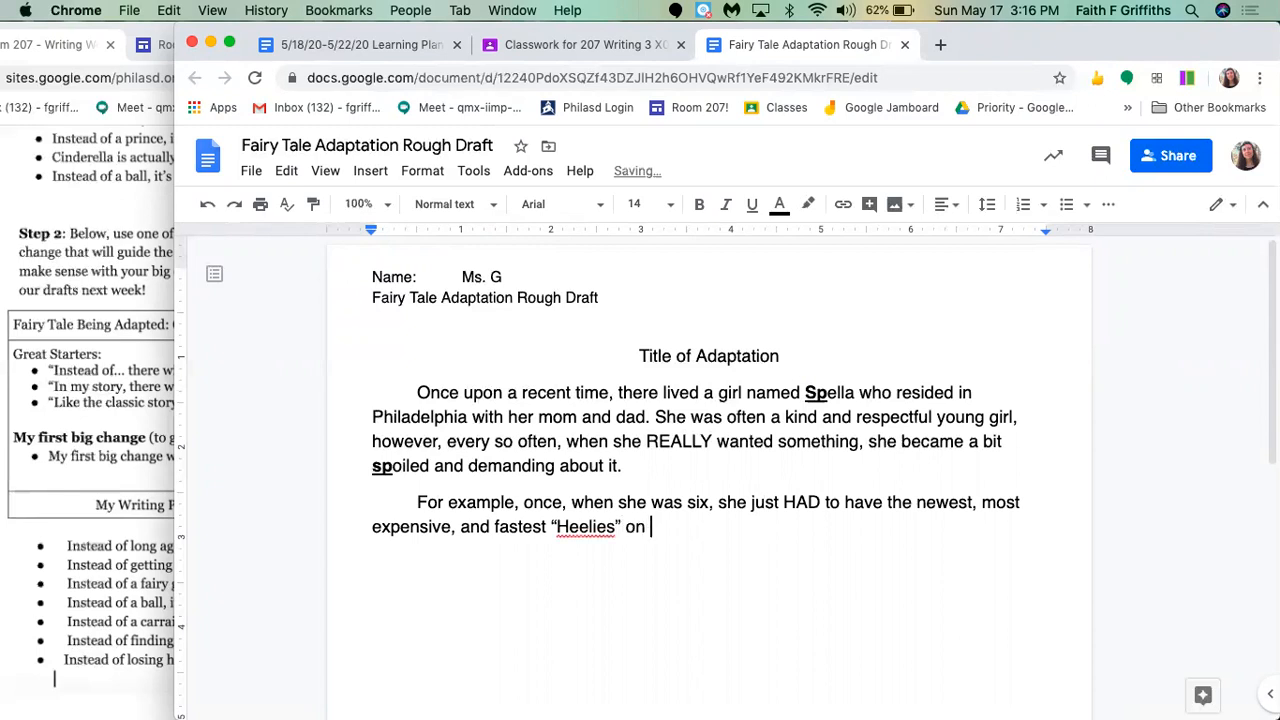
type("the market.")
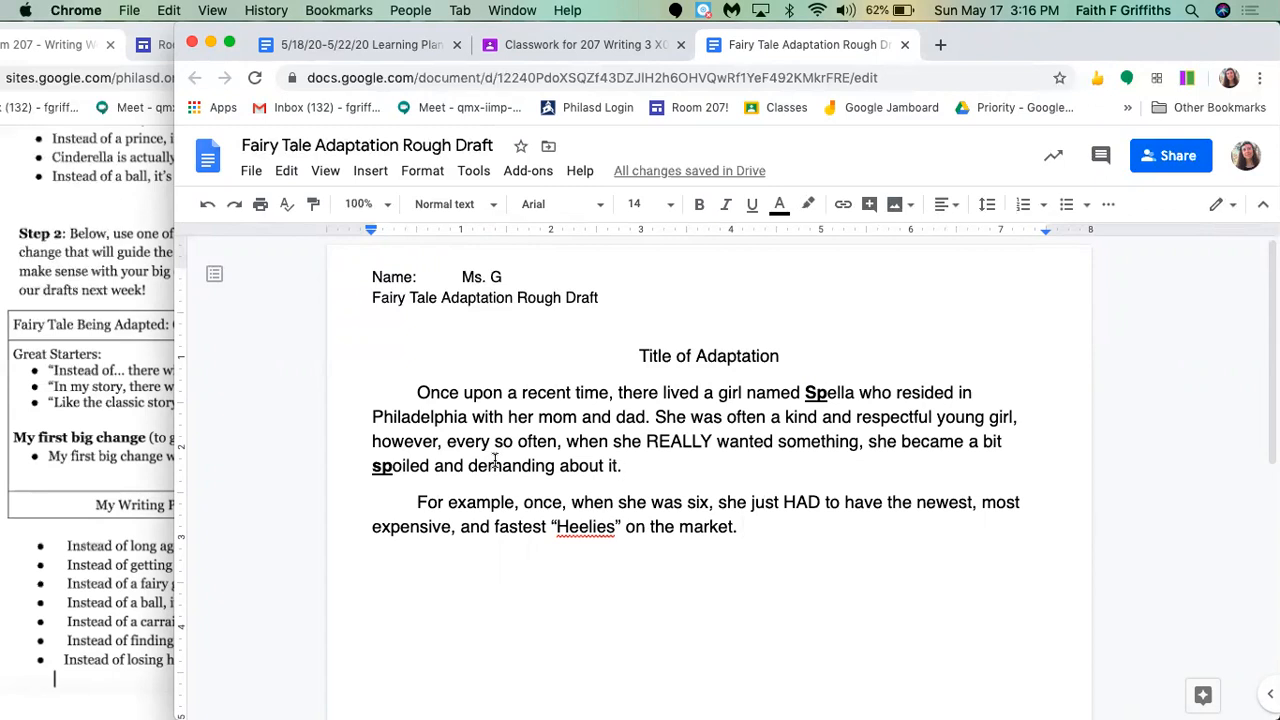
Step: Correct "Heelies" to the suggested spelling "Heelys" and place the cursor at the end of the second paragraph
left_click(590, 525)
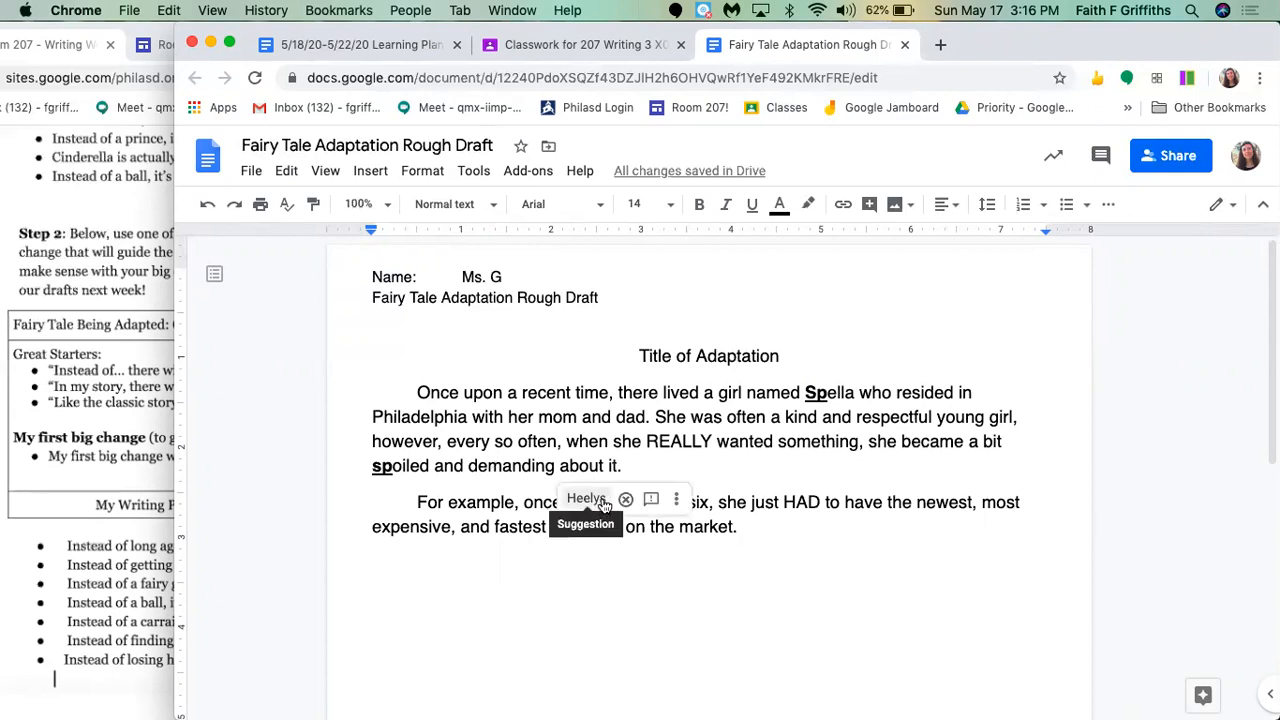
left_click(586, 498)
left_click(613, 580)
left_click(736, 530)
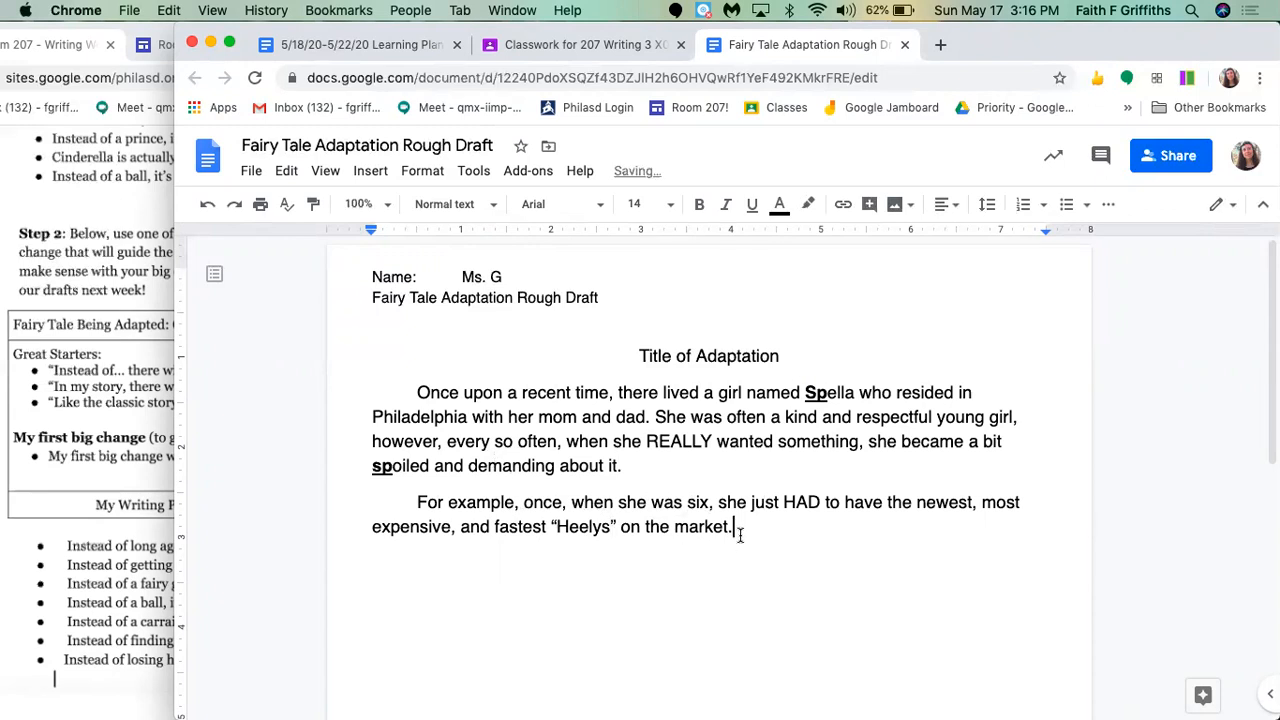
scroll(789, 549, "down", 5)
scroll(789, 549, "up", 5)
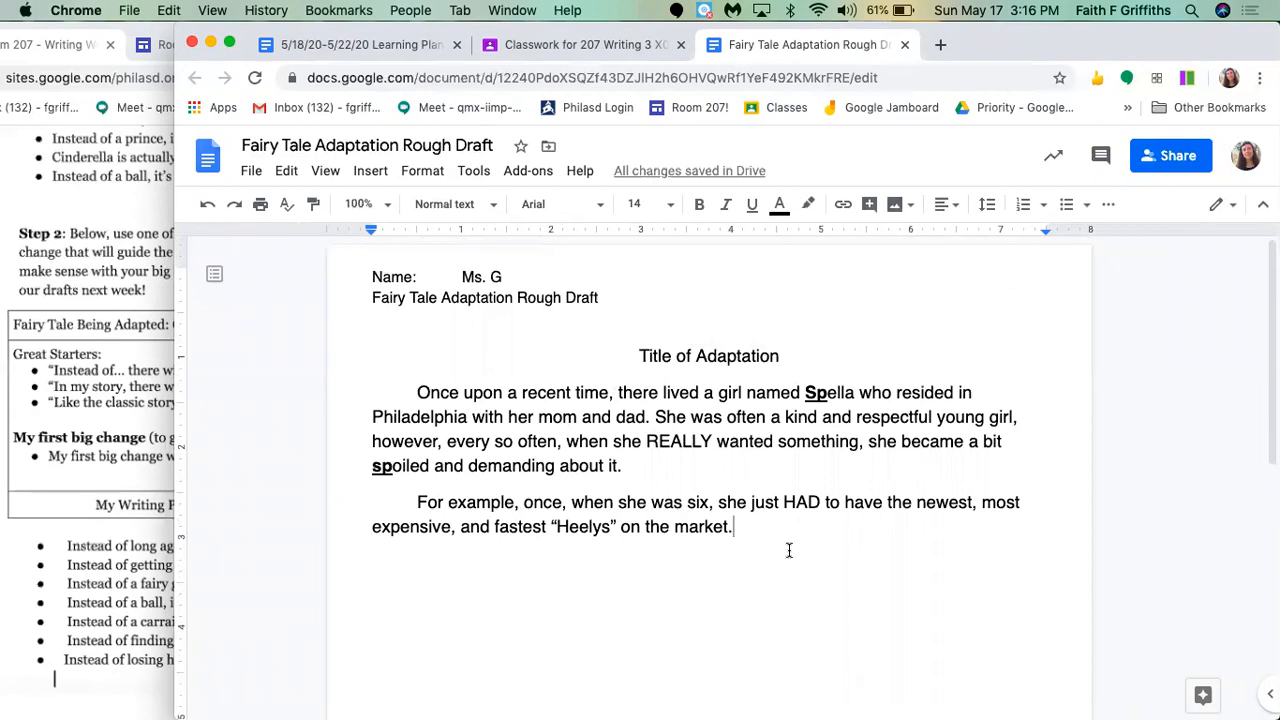
left_click(746, 528)
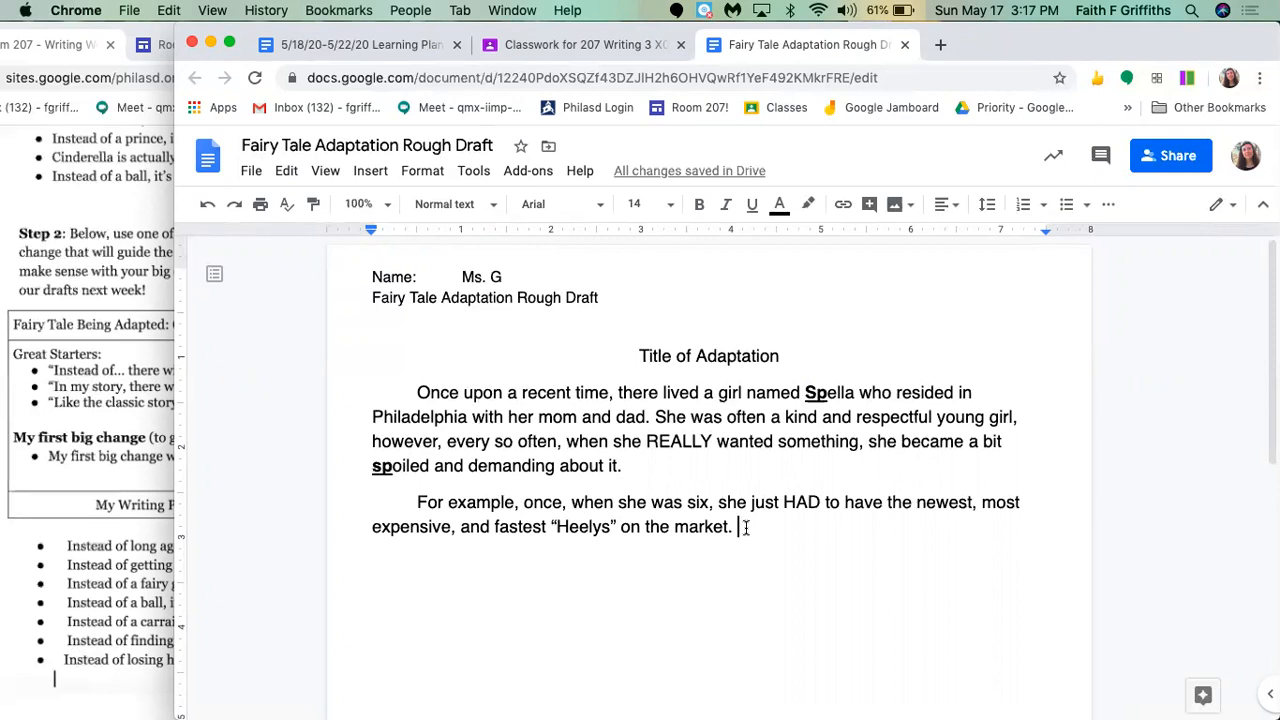
Step: Bring the writing plan forward to review its list of changes, and return to the rough draft
left_click(99, 556)
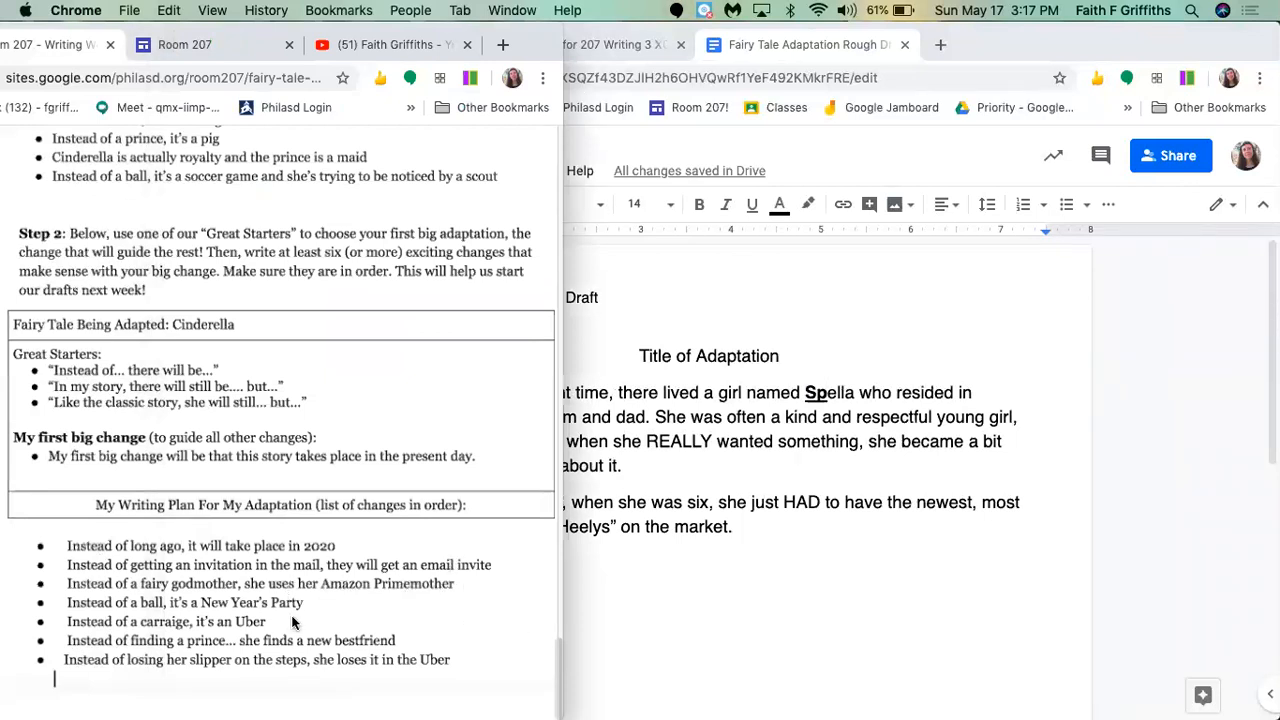
left_click(693, 582)
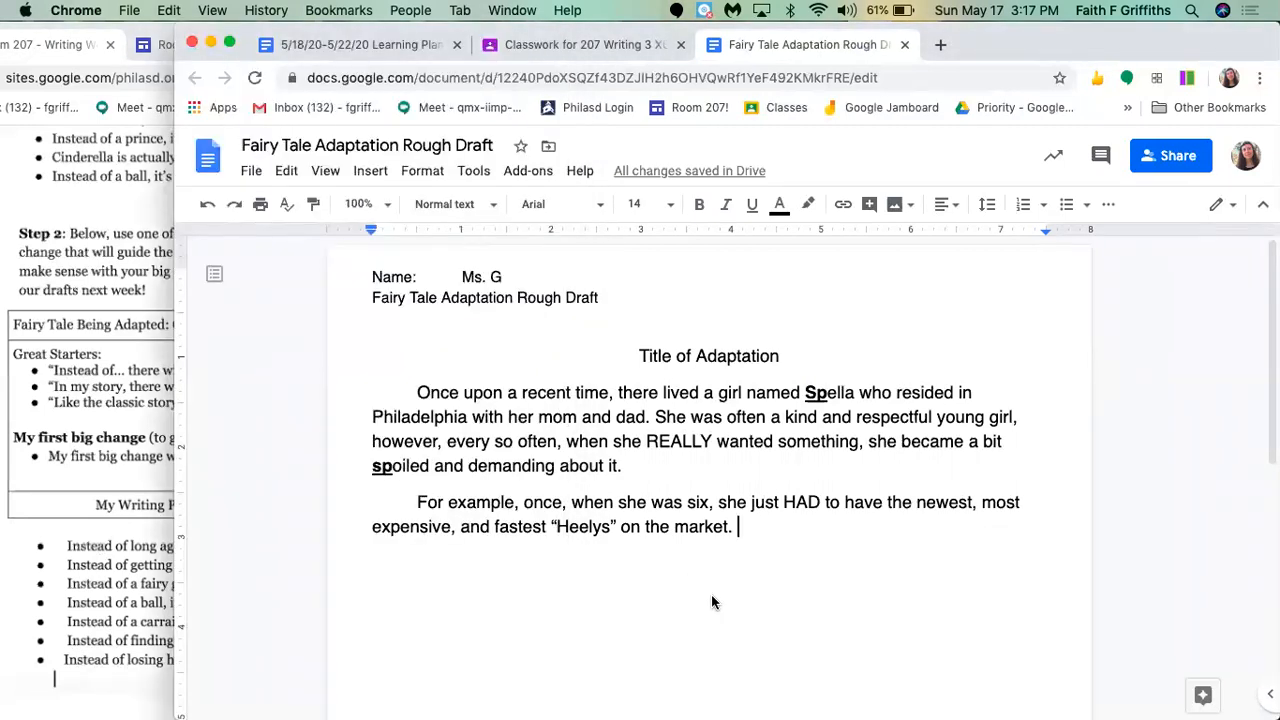
scroll(779, 580, "down", 2)
scroll(779, 580, "up", 2)
scroll(770, 570, "down", 1)
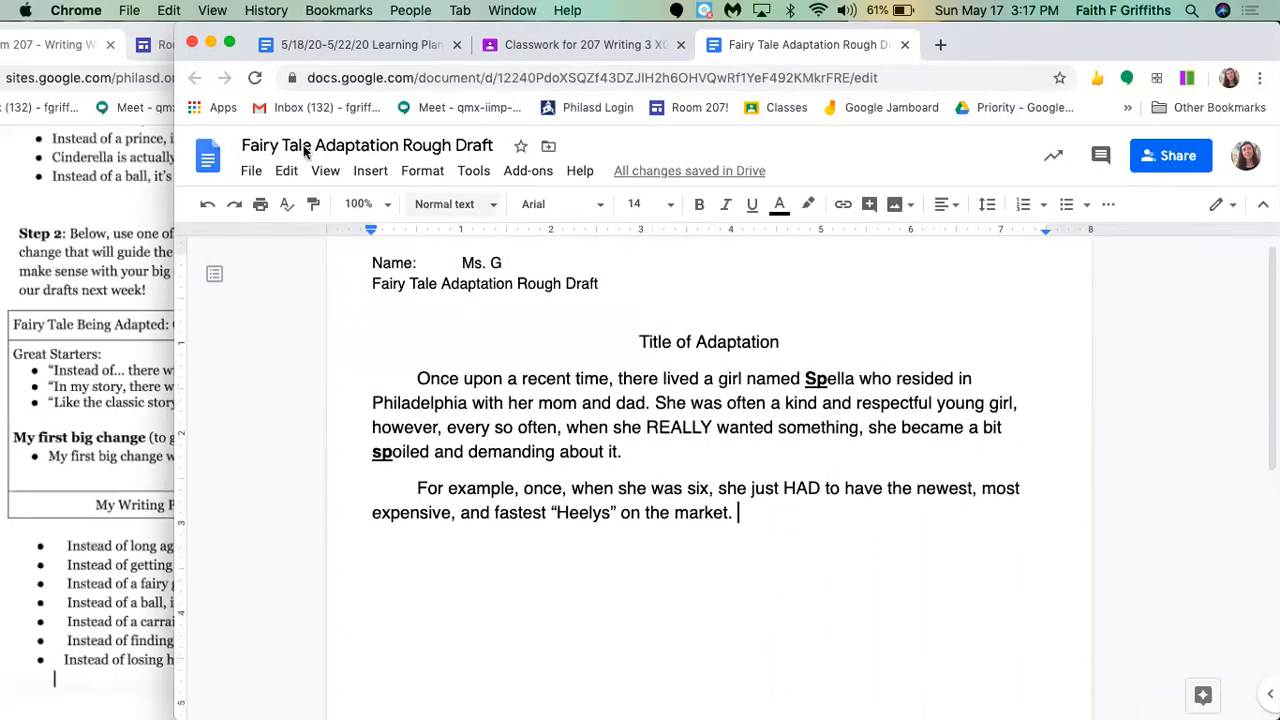